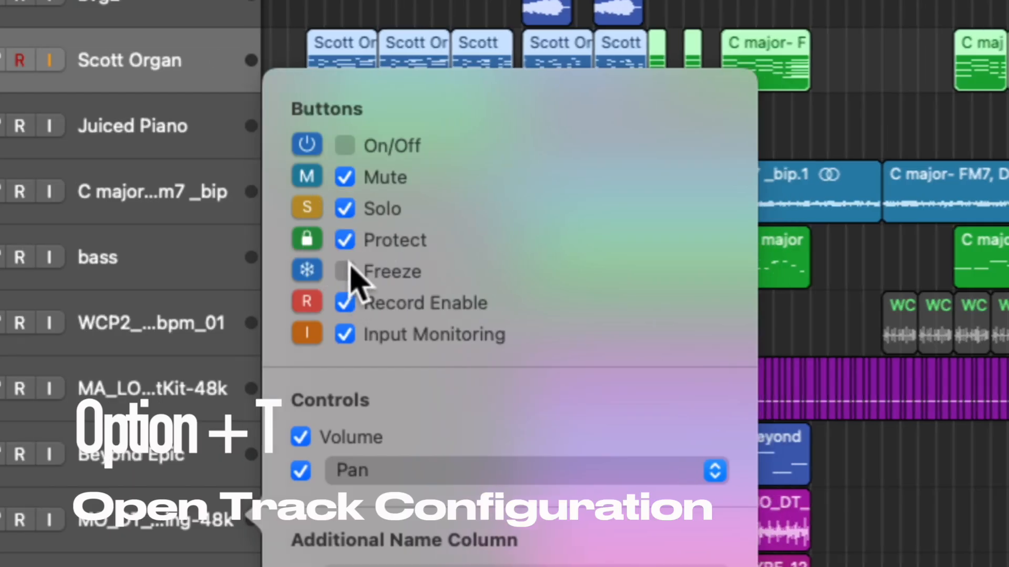
Step: Remove Freeze, Protect and On/Off from the track headers, keeping Mute, Solo, Record and Input Monitoring
left_click(347, 270)
left_click(347, 271)
left_click(344, 240)
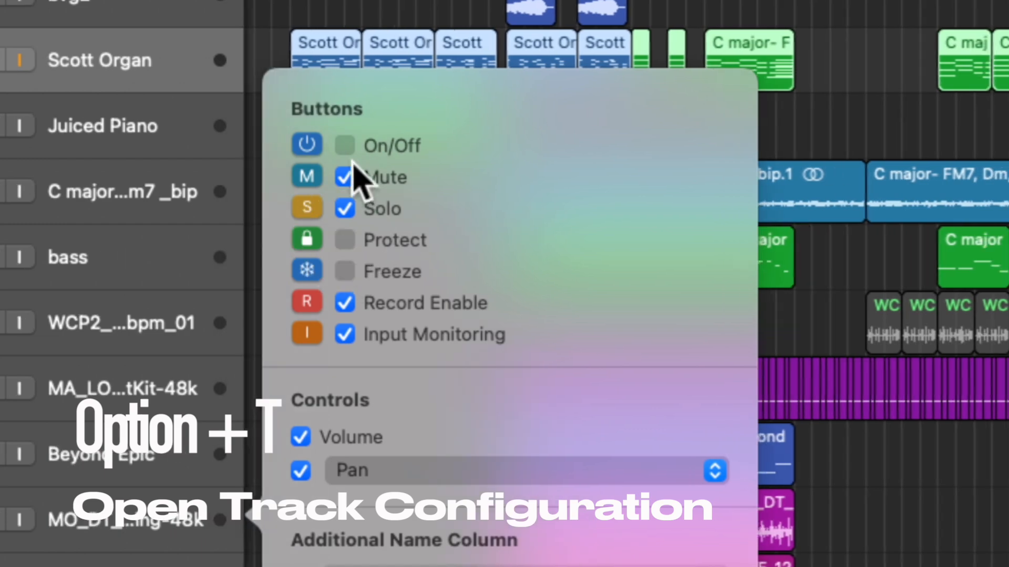
left_click(347, 145)
left_click(347, 145)
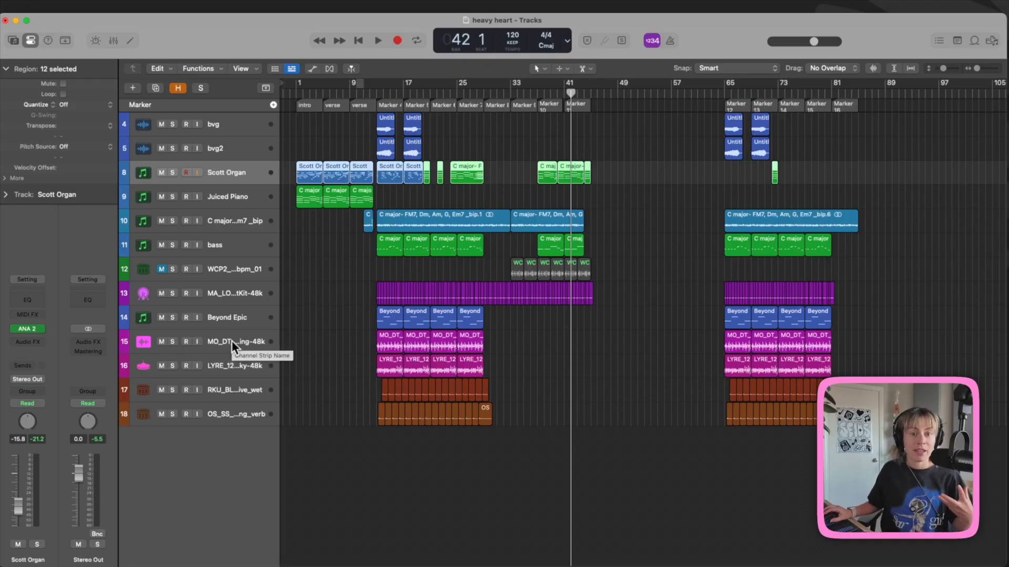
Step: Select the hats track 15, name its regions after the track, then invert the selection
left_click(197, 348)
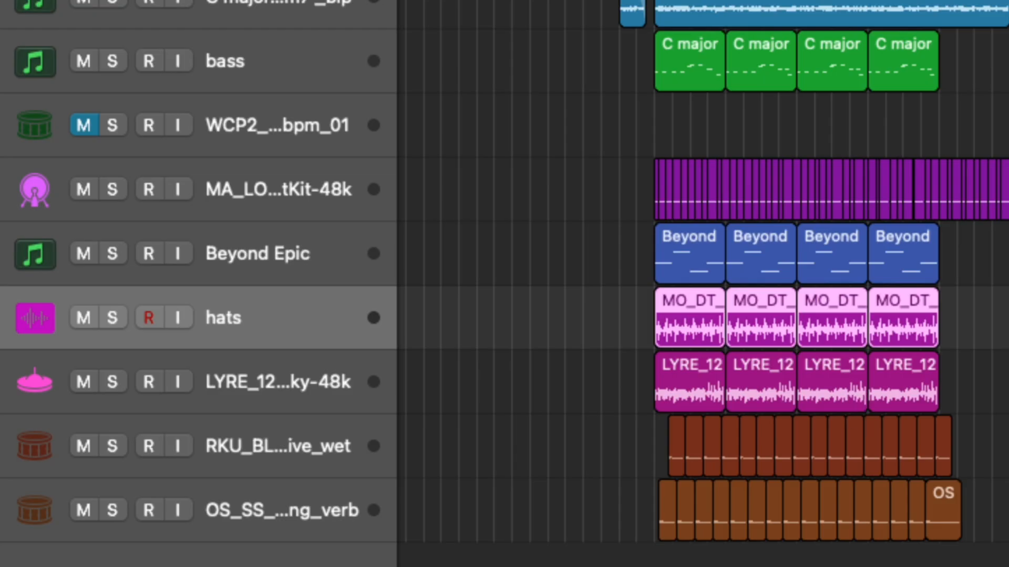
key("shift+alt+n")
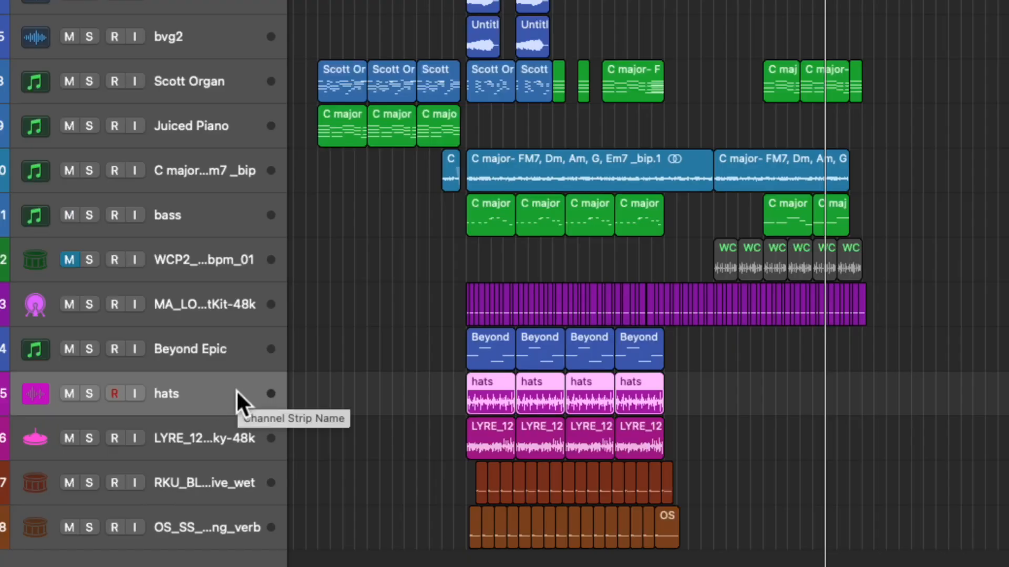
key("shift+i")
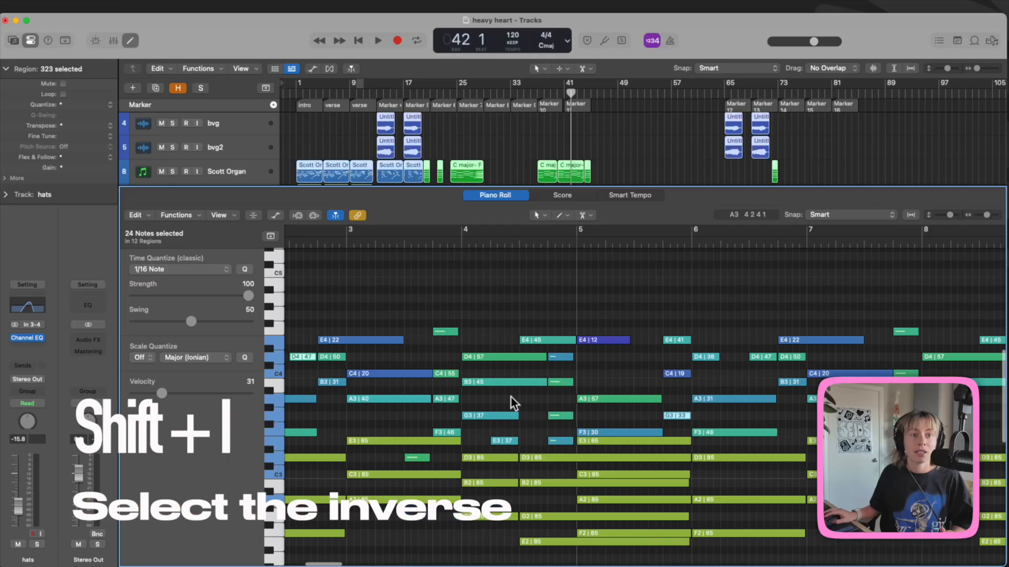
left_click(513, 360)
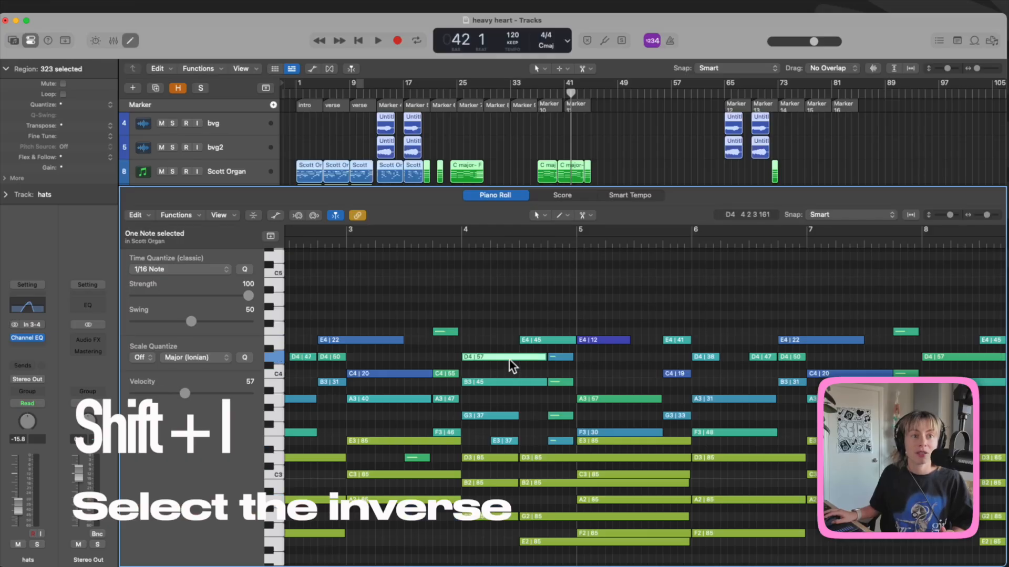
key("shift+i")
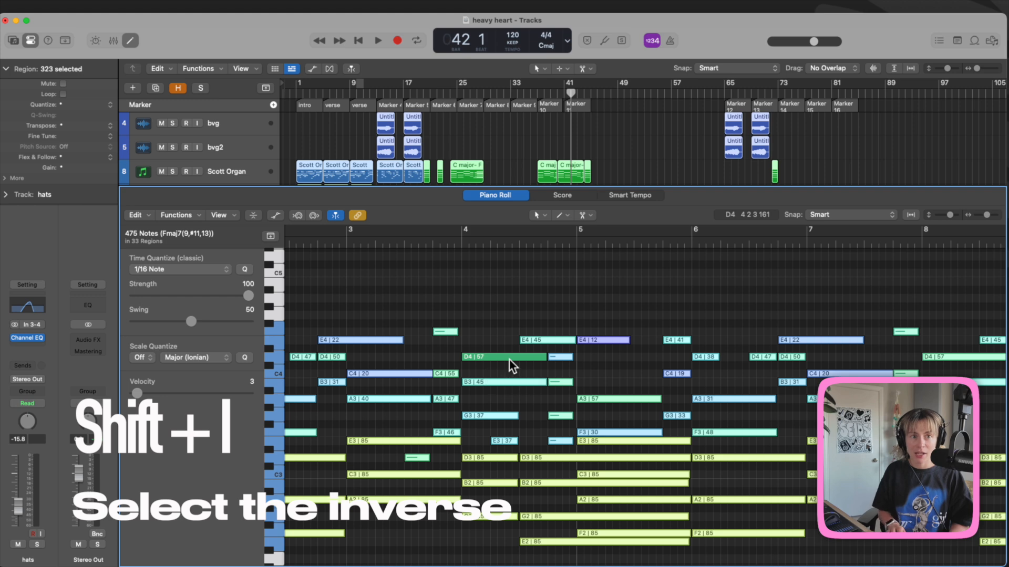
key("Delete")
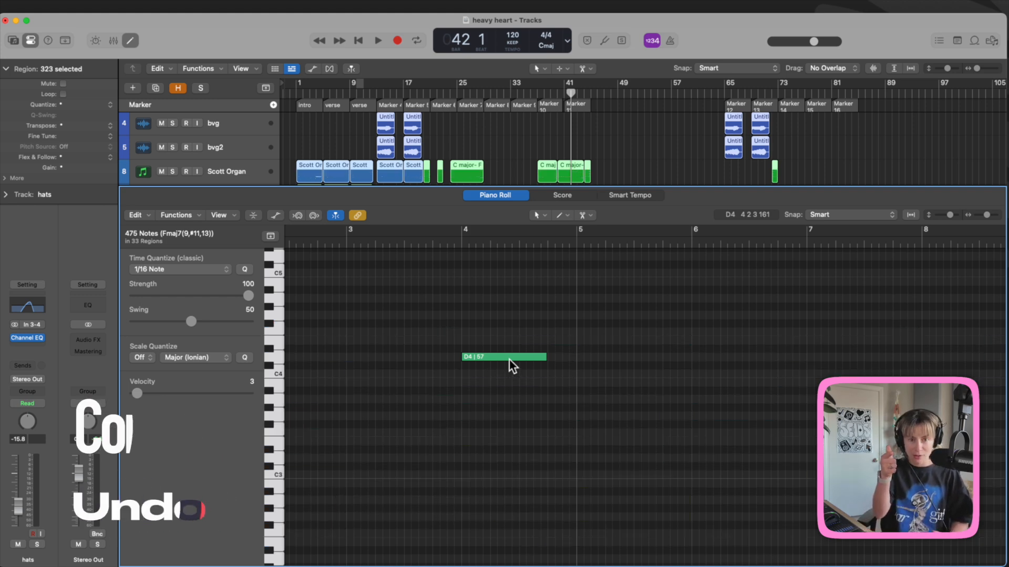
key("super+z")
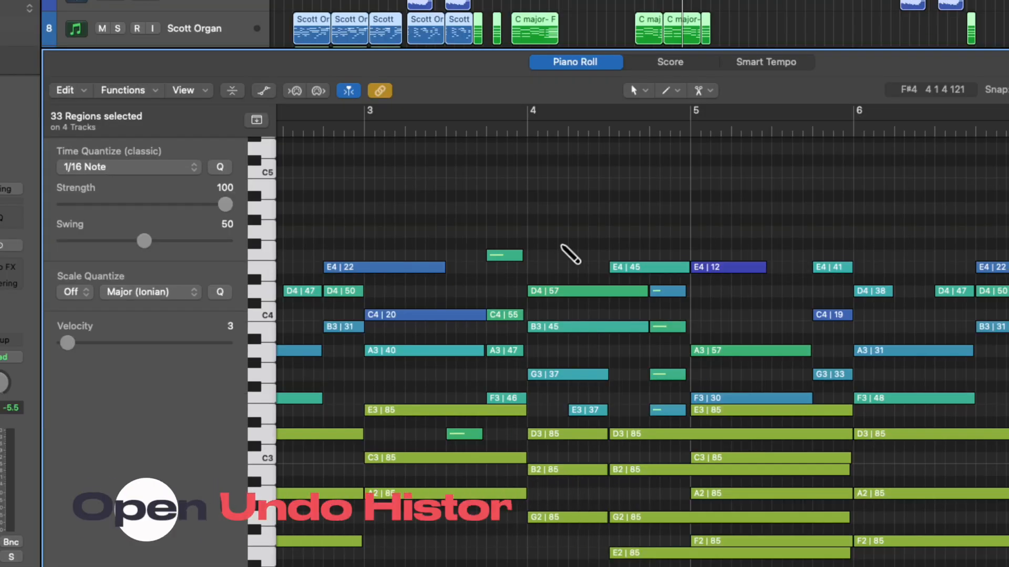
Step: Bring up the Undo History to review the past edits
key("alt+super+z")
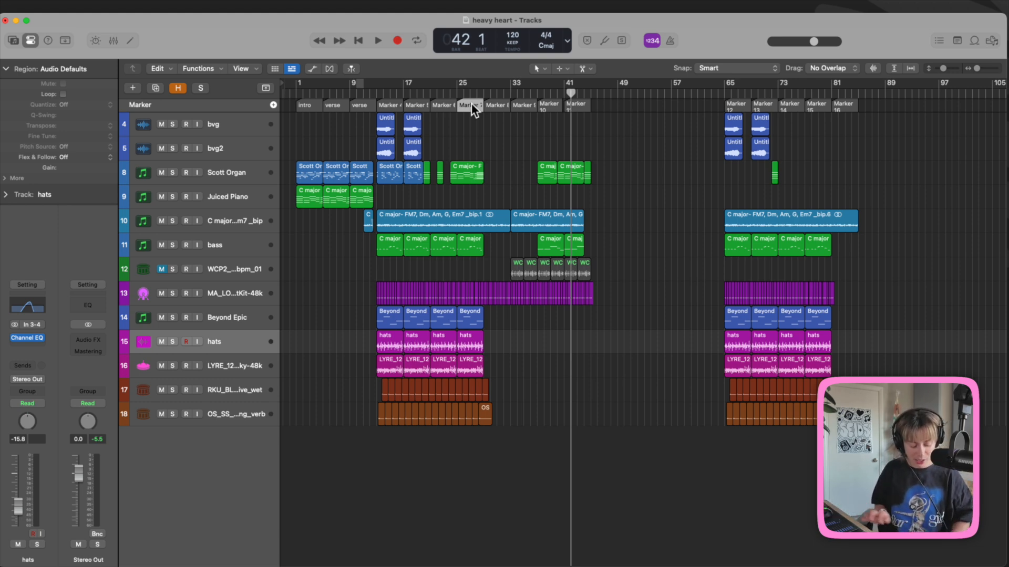
Step: Colour Marker 7 purple and the bip.1 chord region on track 10 magenta
key("alt+c")
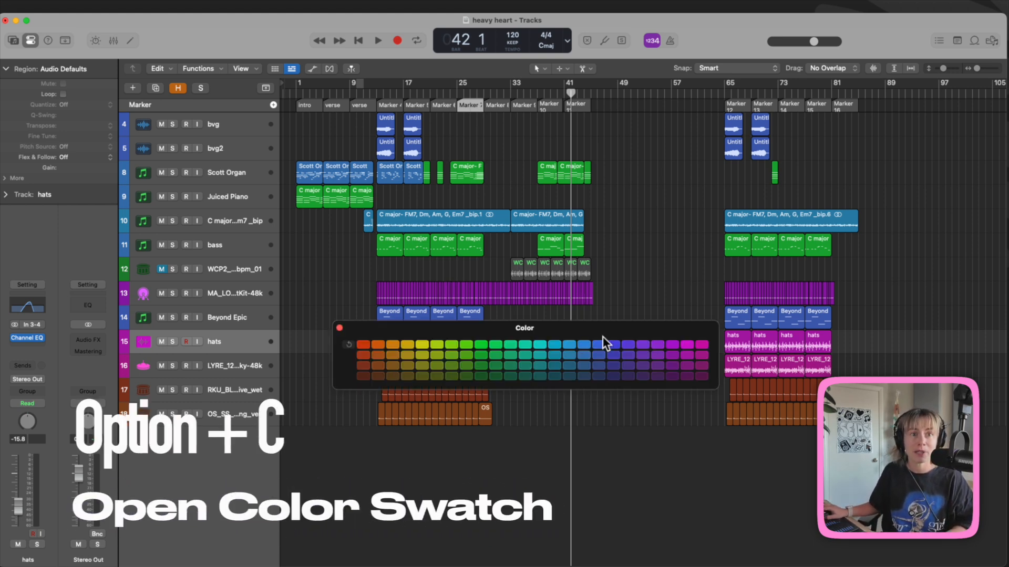
left_click(627, 345)
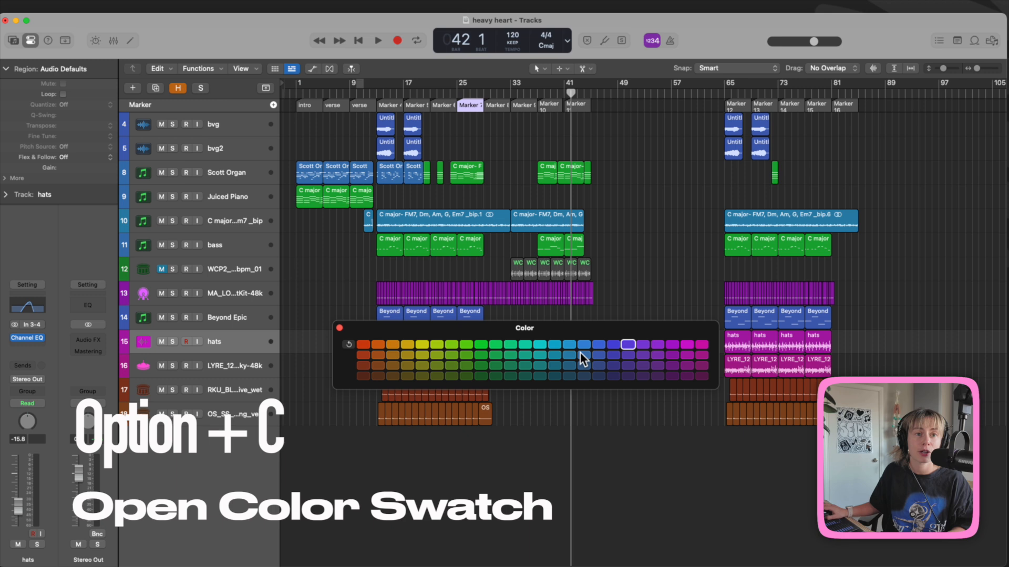
left_click(687, 356)
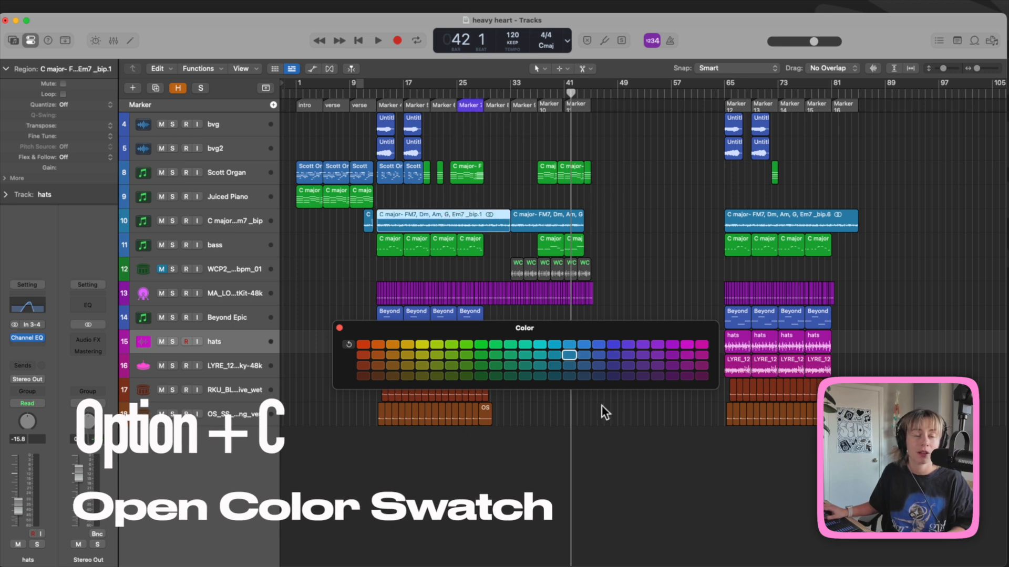
left_click(704, 345)
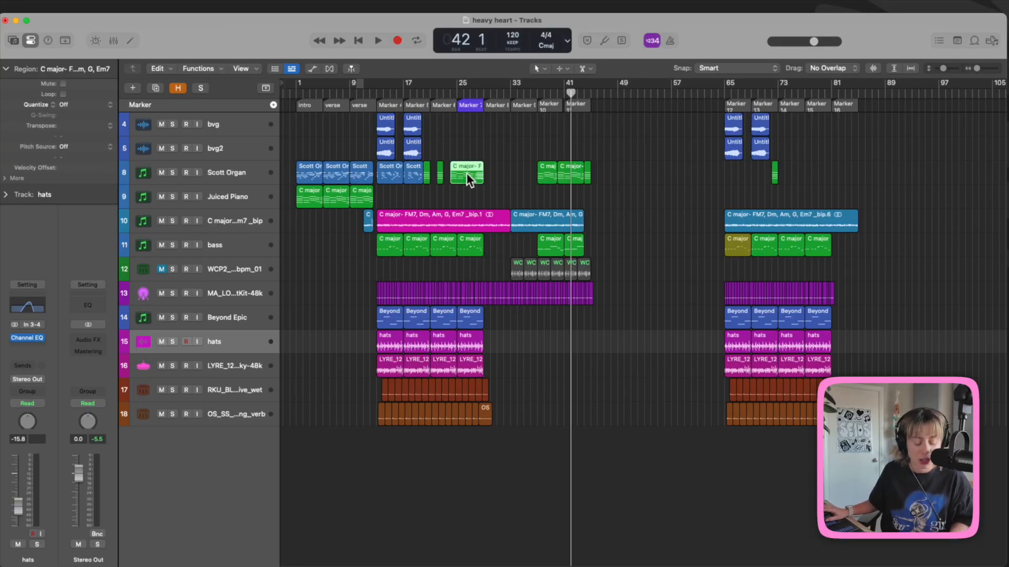
Step: Cycle the Scott Organ region, then fit the cycle to six chord notes across bars 25–27
key("u")
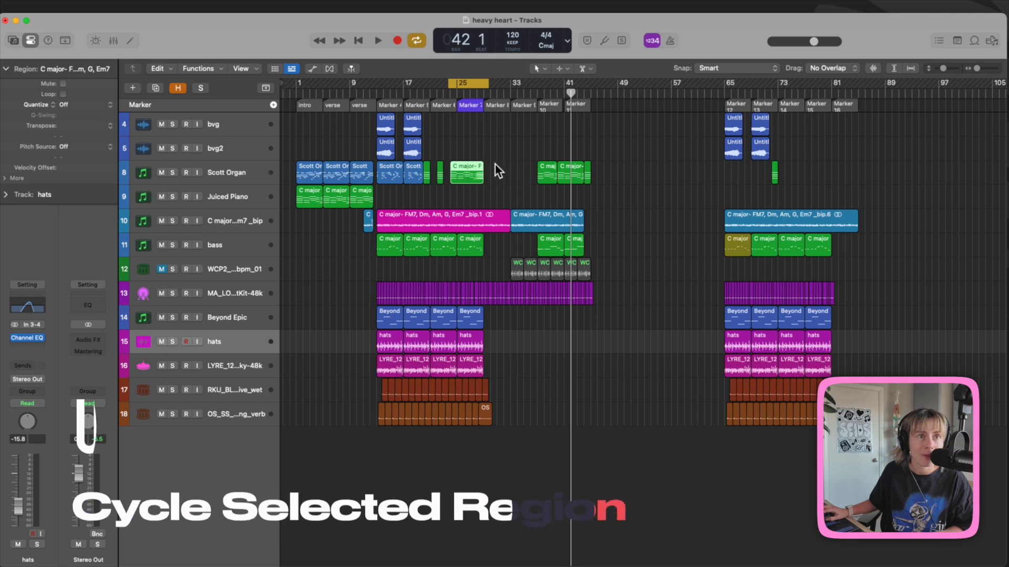
key("super+Right")
key("super+Right")
key("super+Right")
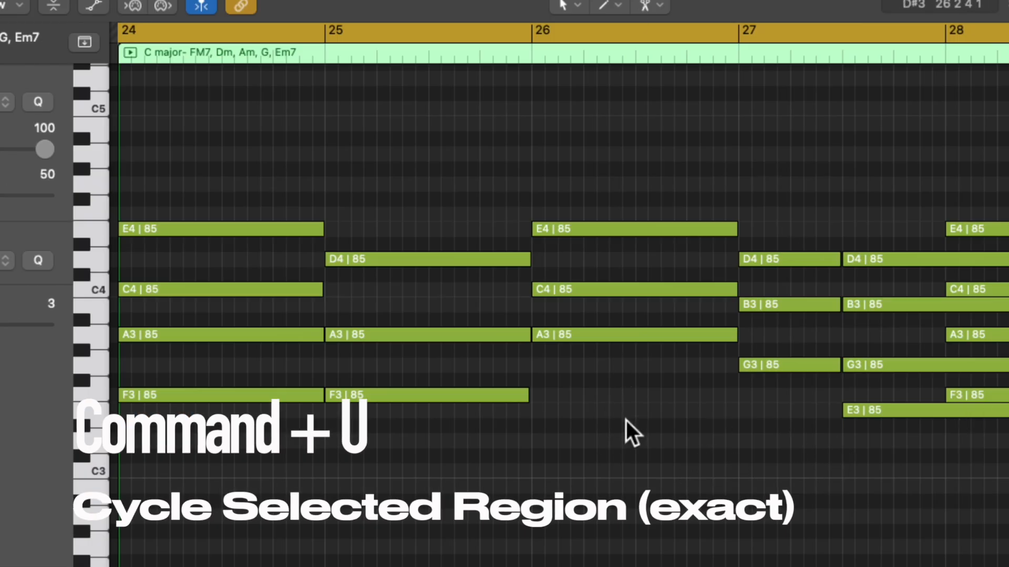
left_click_drag(614, 478, 427, 214)
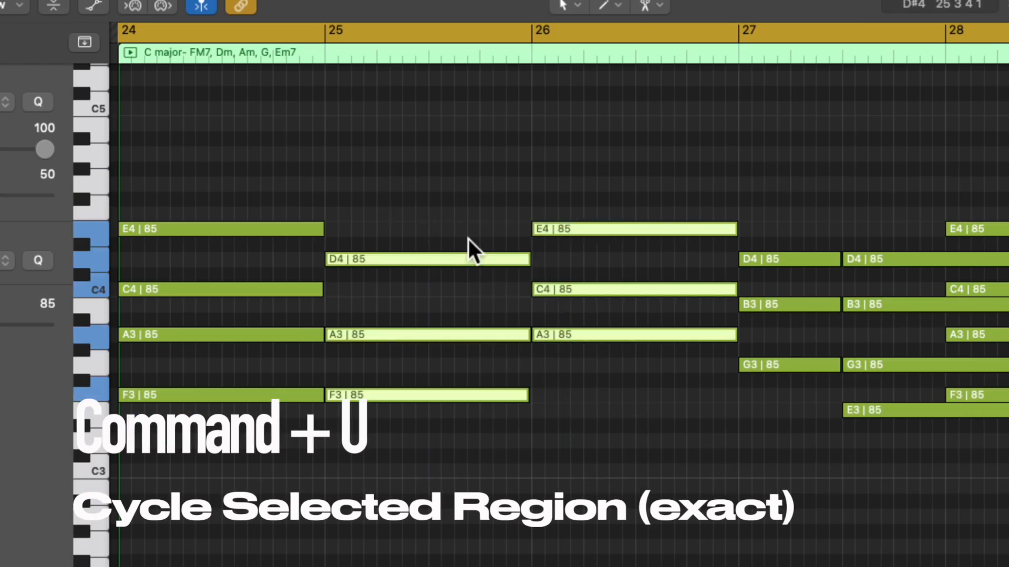
key("super+u")
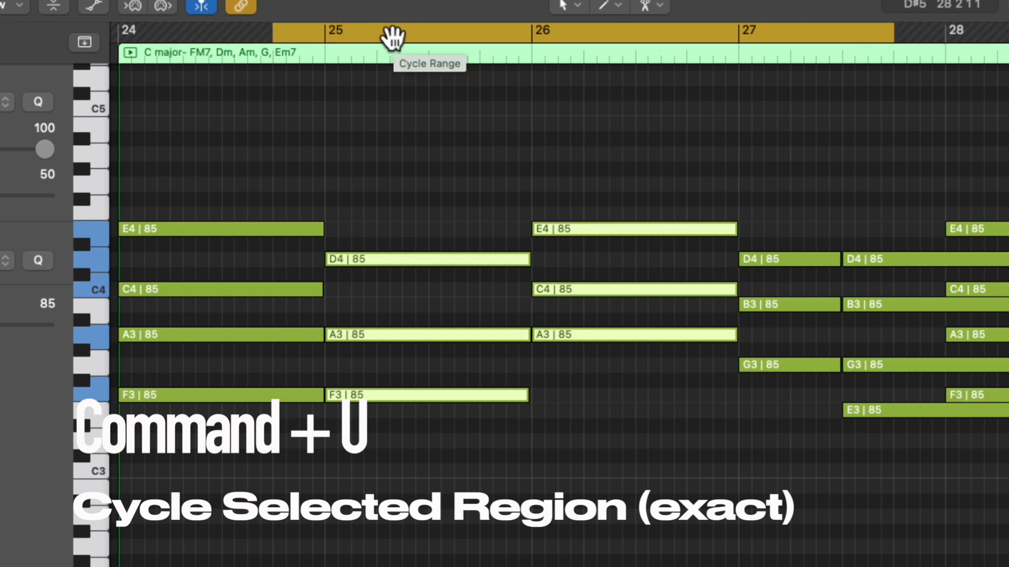
key("super+u")
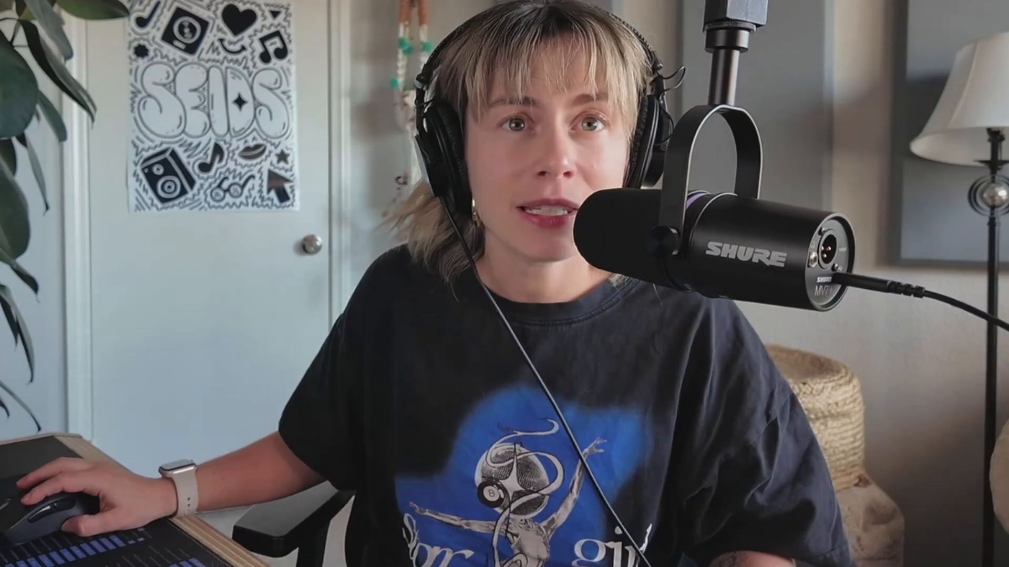
Step: Merge the three green Scott Organ regions, then join the later hats and LYRE regions in stereo
left_click_drag(620, 202, 417, 146)
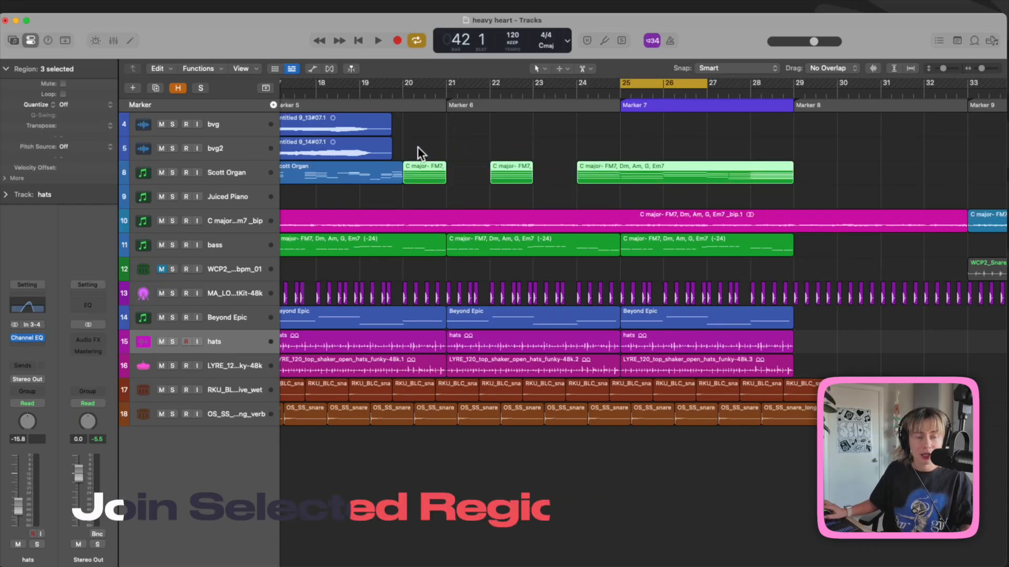
key("j")
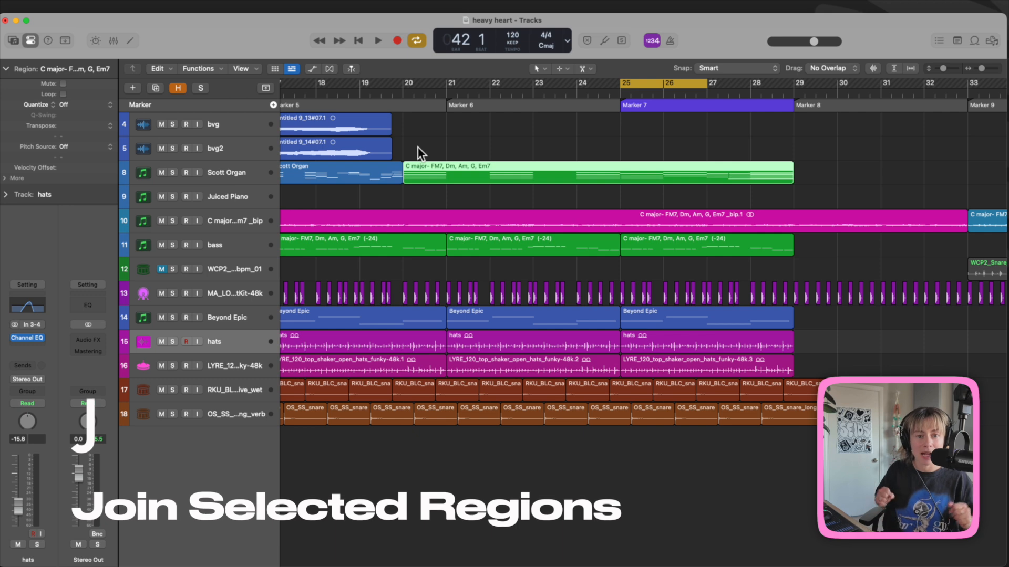
left_click_drag(897, 361, 587, 349)
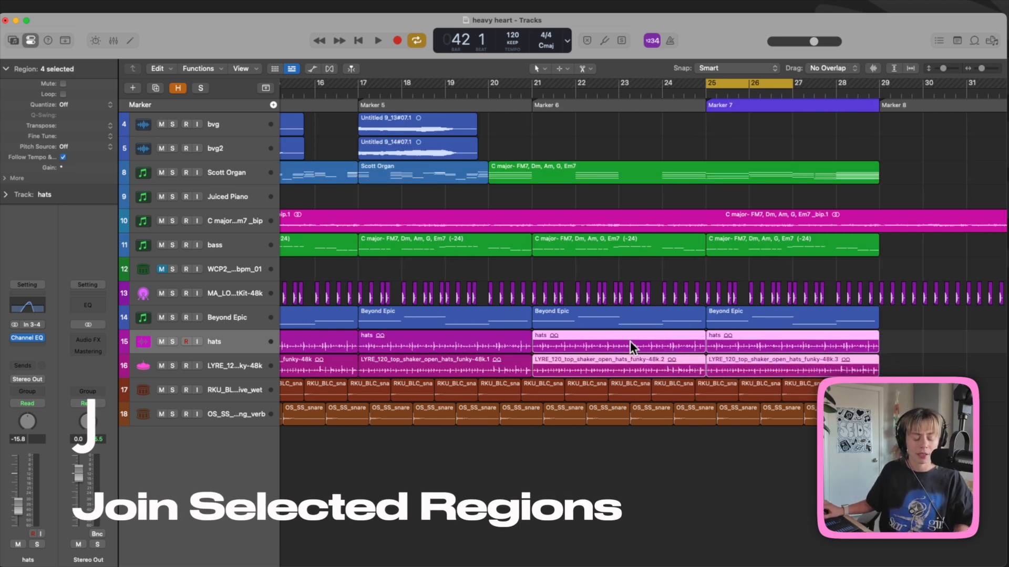
key("j")
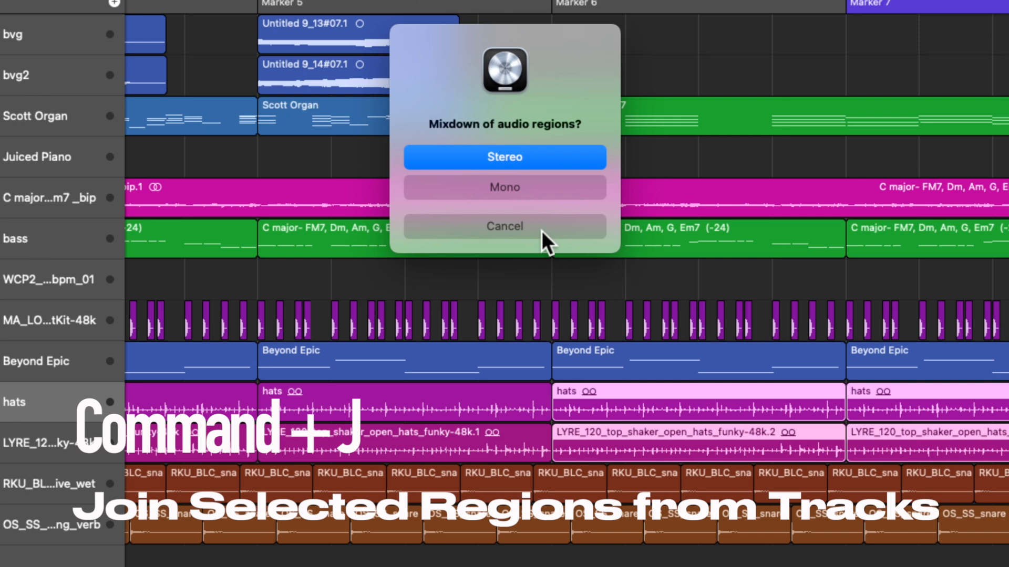
left_click(526, 164)
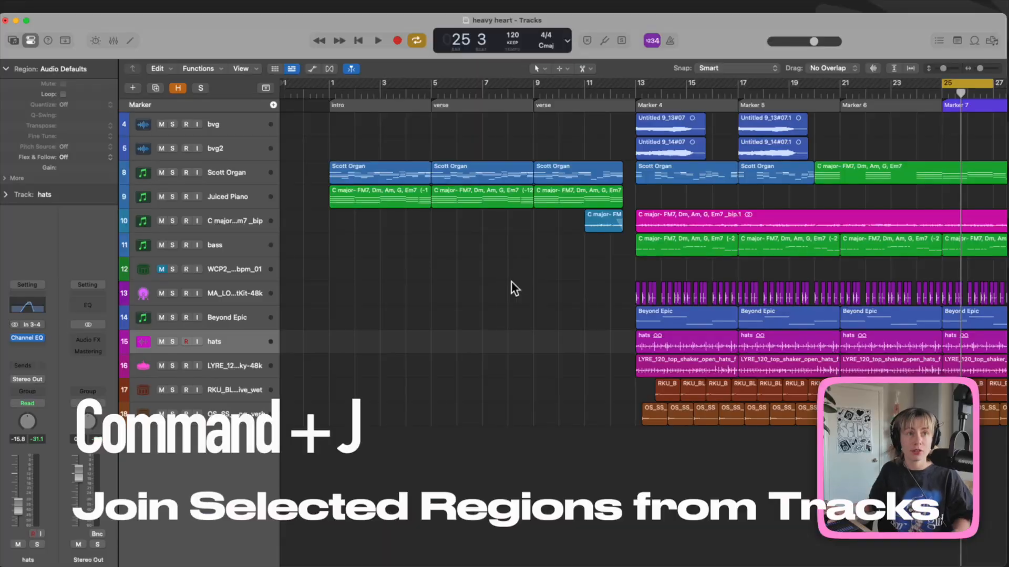
Step: Try joining the organ and Juiced Piano regions at bar 5, then undo the join
left_click(448, 197)
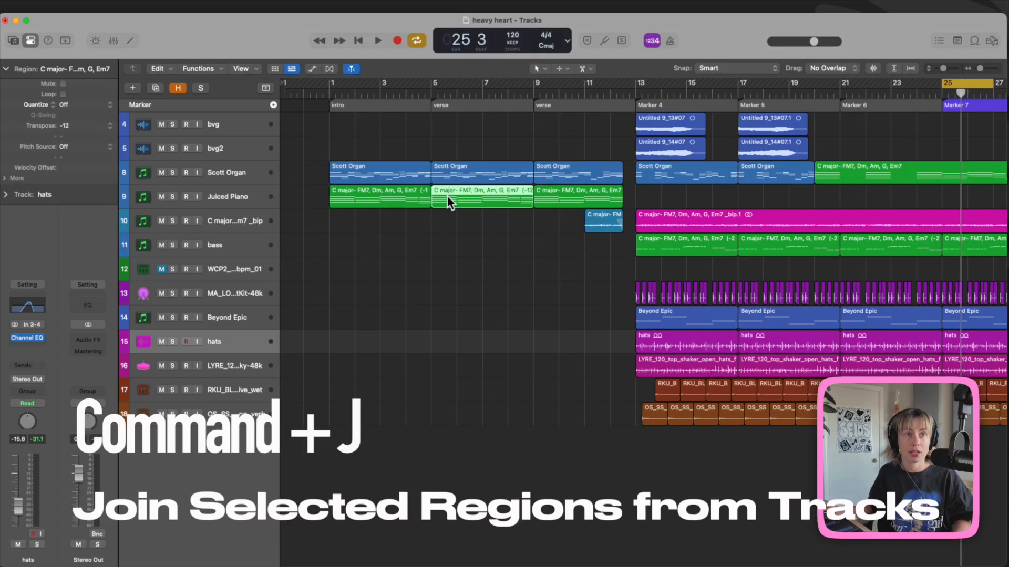
left_click(465, 168, "shift")
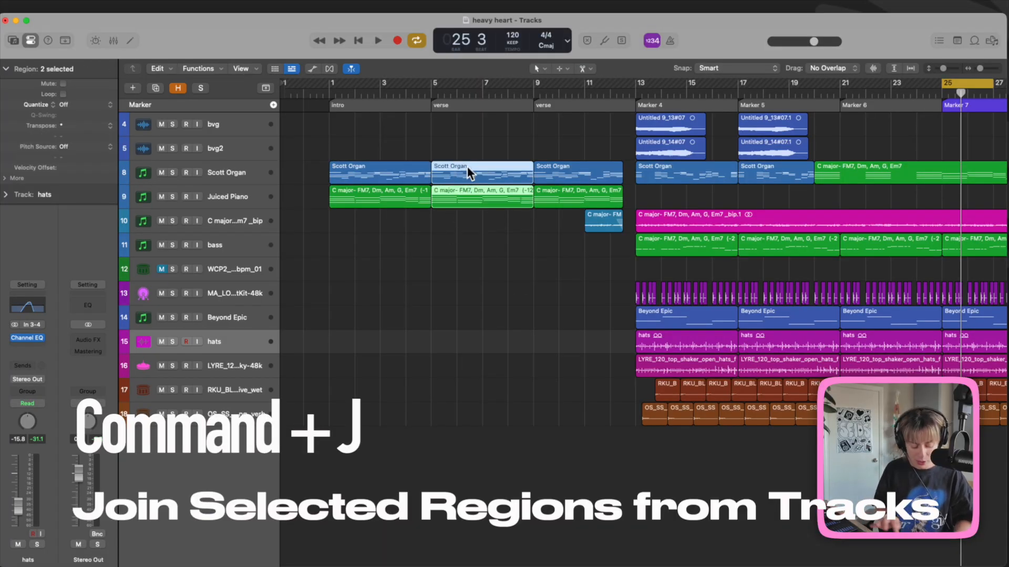
key("super+j")
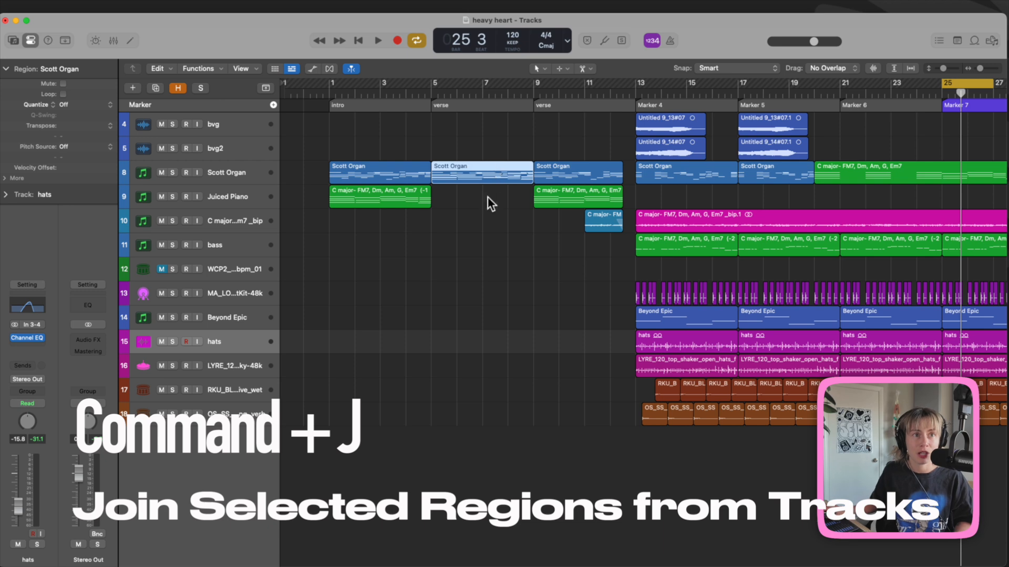
key("super+z")
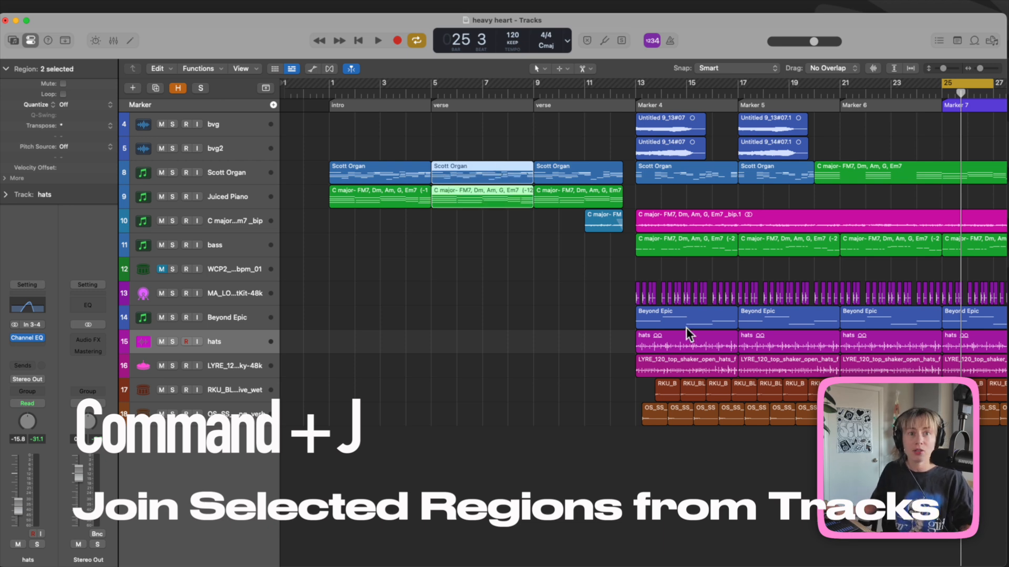
Step: Join the two Untitled backing-vocal regions at bar 13 and mix them down to mono
scroll(686, 327, "right", 3)
scroll(587, 176, "left", 1)
left_click_drag(560, 125, 586, 139)
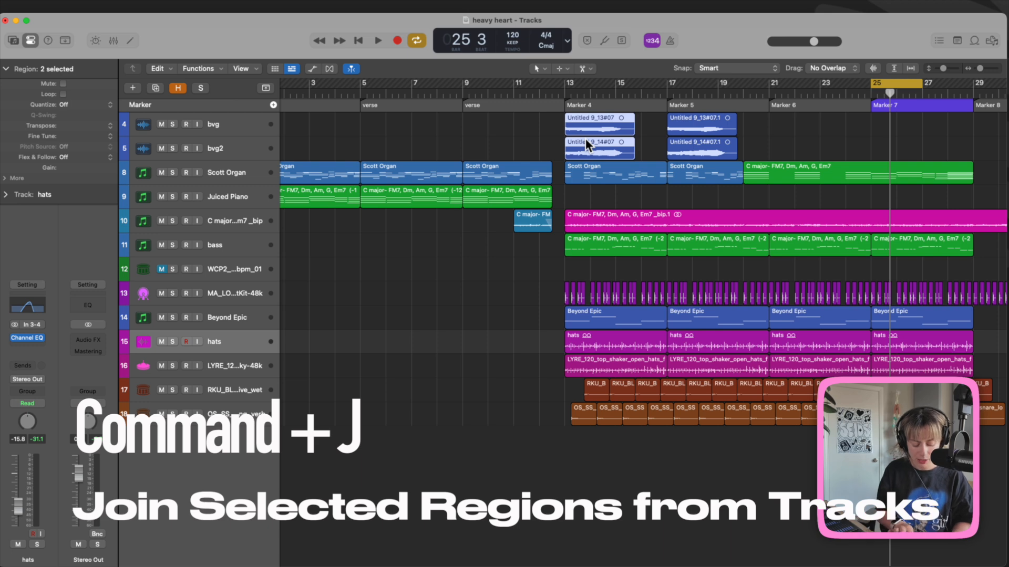
key("super+j")
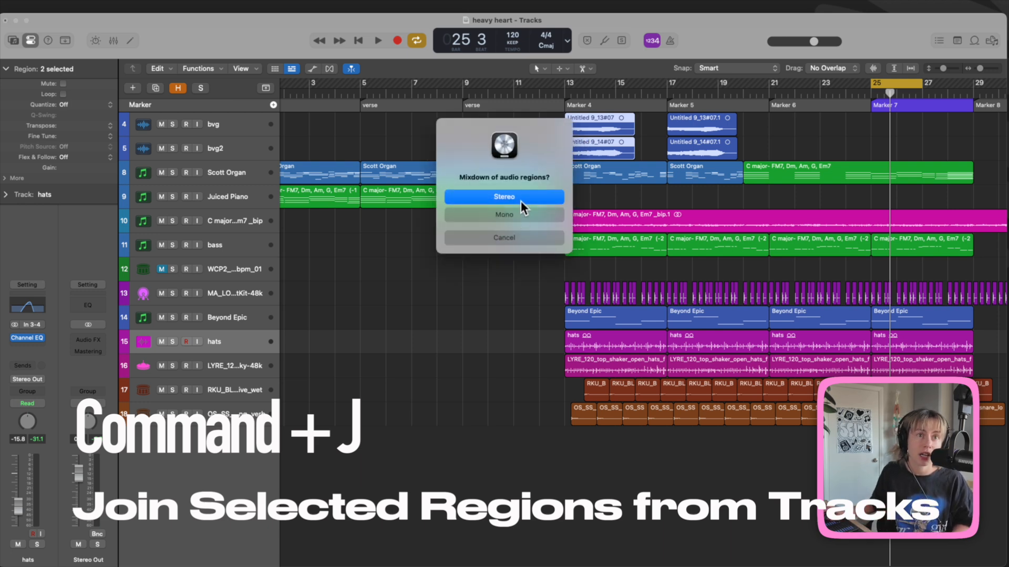
left_click(488, 214)
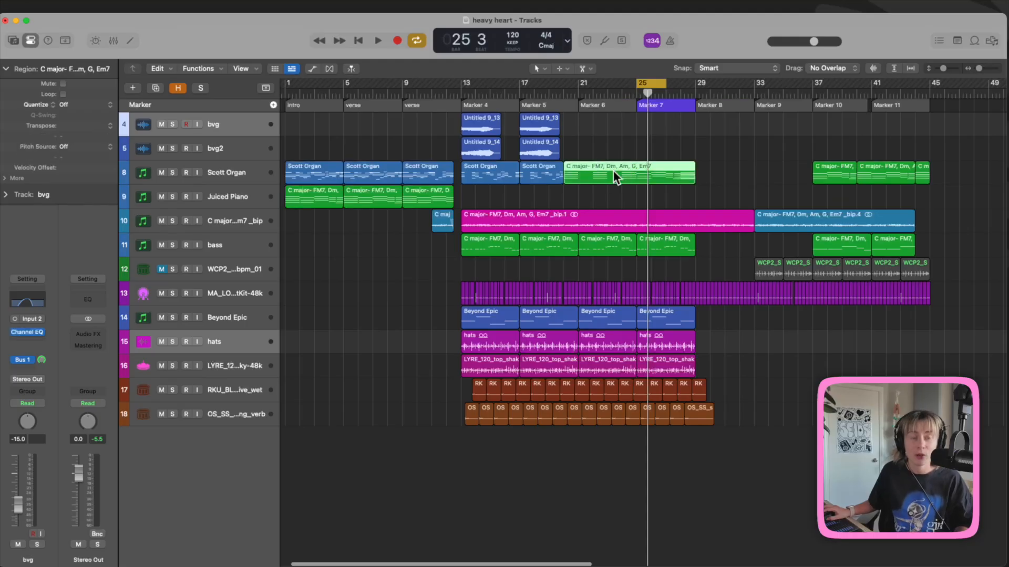
key("super+r")
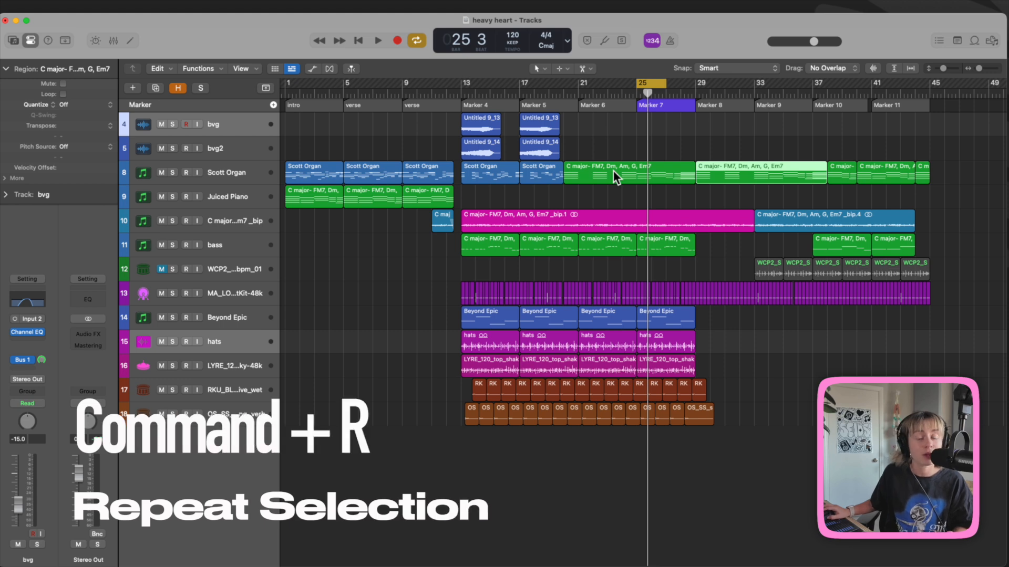
key("Delete")
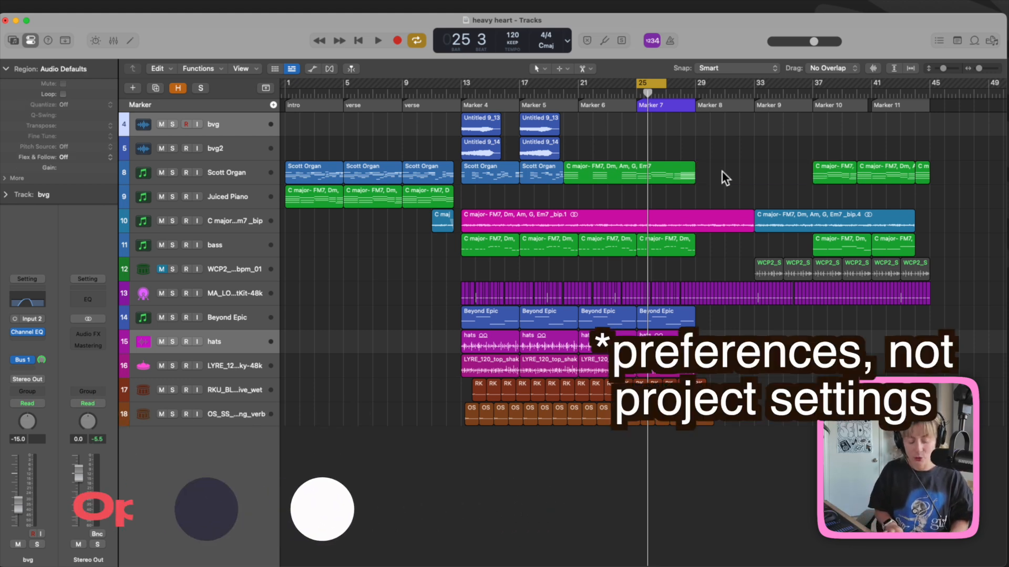
key("super+comma")
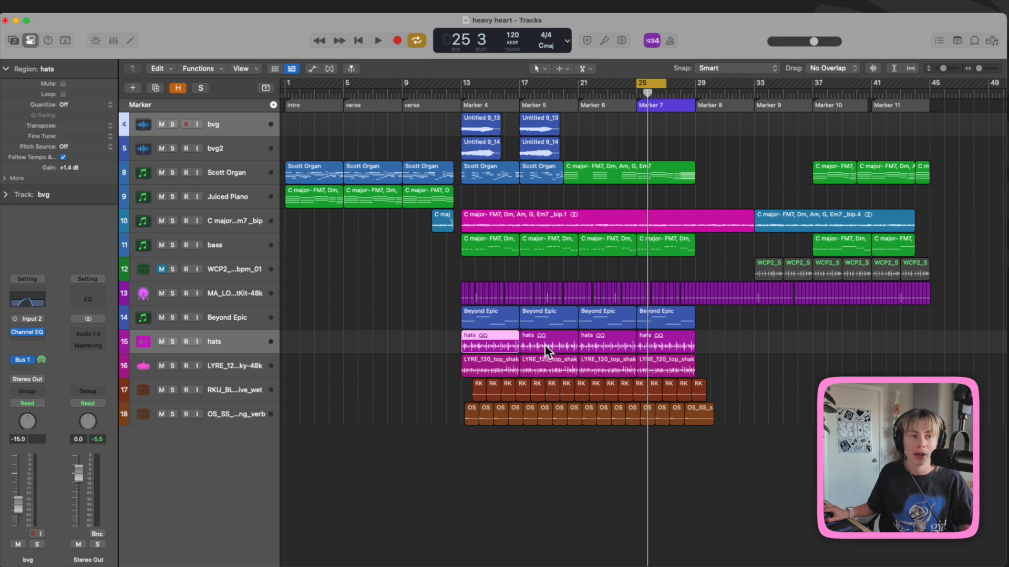
Step: Analyze the hats region's tempo, drag a cycle over bars 13–17, and select Marker 4's regions
scroll(547, 345, "up", 3)
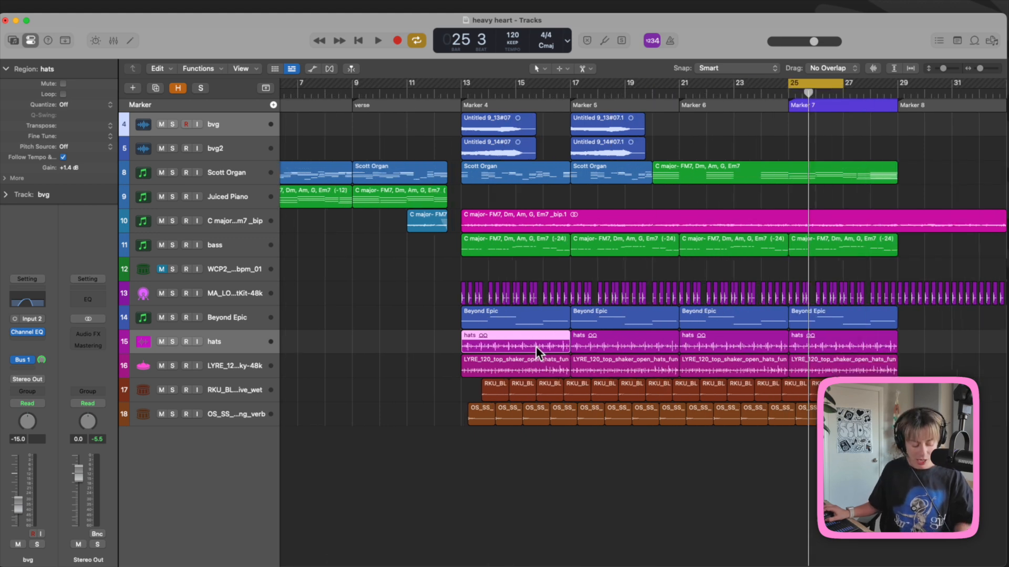
key("alt+super+t")
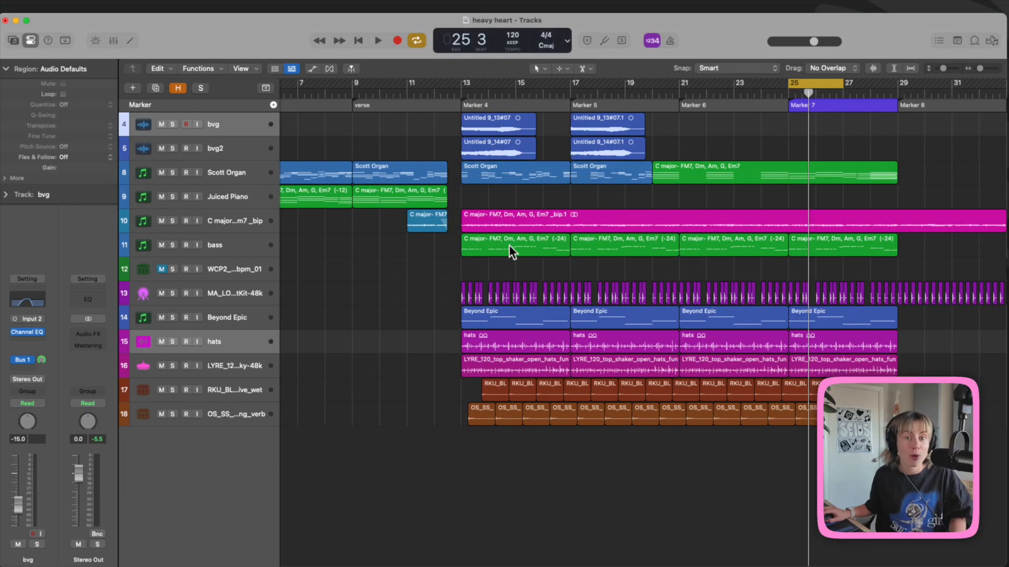
left_click_drag(461, 83, 557, 87)
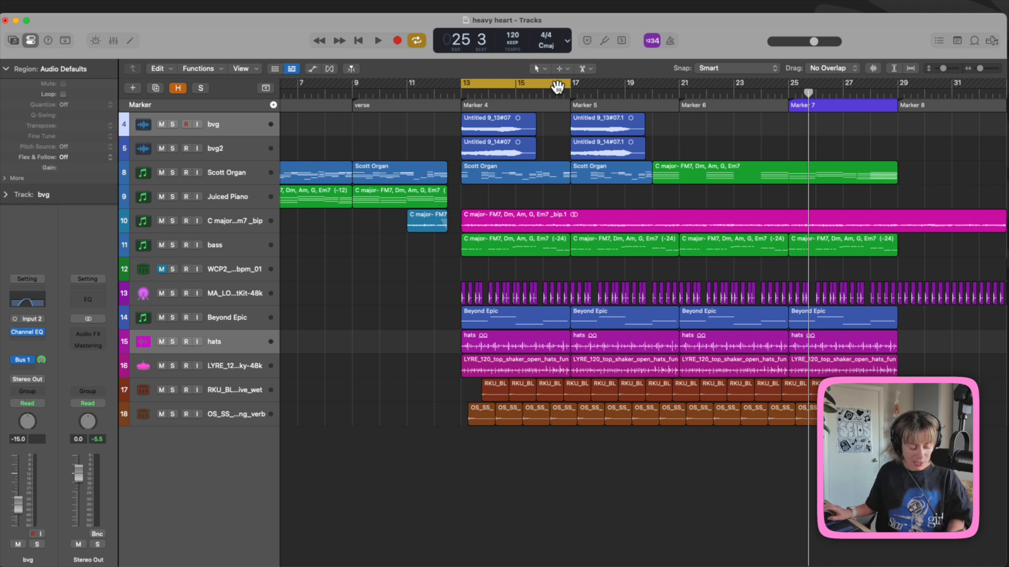
key("shift+l")
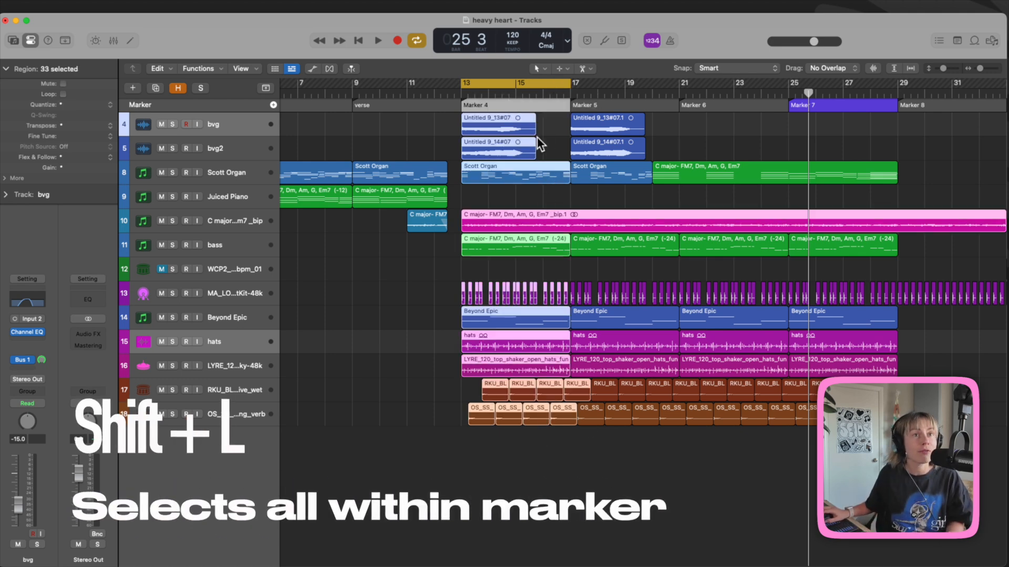
Step: Zoom out and copy the selected Marker 4 section's regions to a later position
key("super+Left")
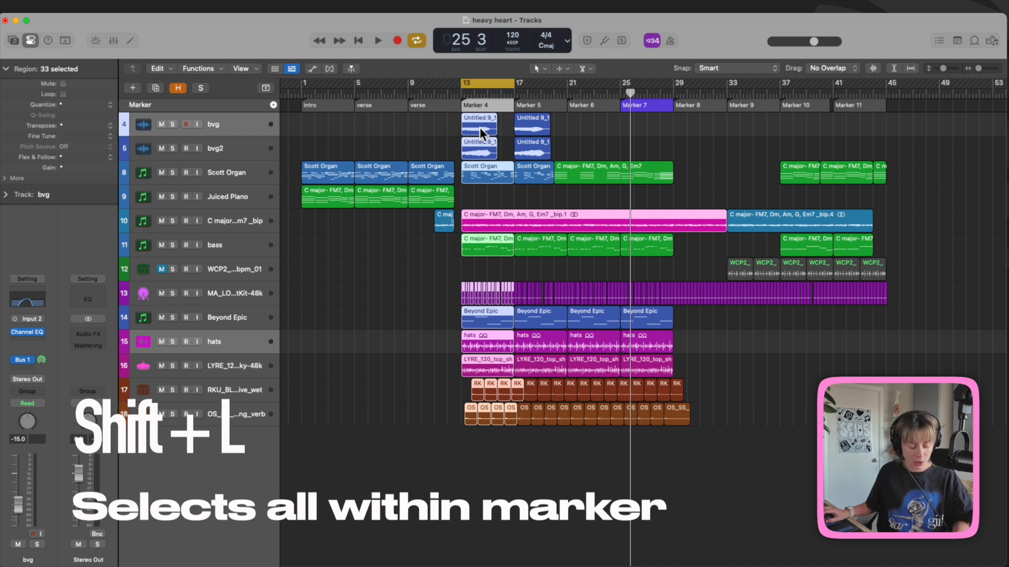
left_click_drag(481, 127, 913, 121)
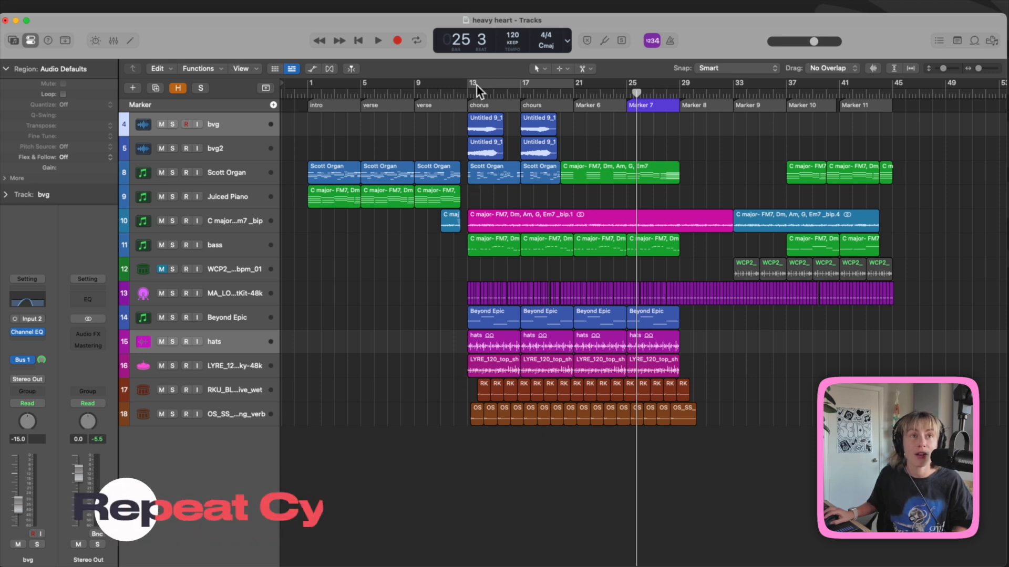
Step: Cycle bars 13–21 and apply Repeat Cycle to the regions inside it
left_click_drag(469, 82, 571, 89)
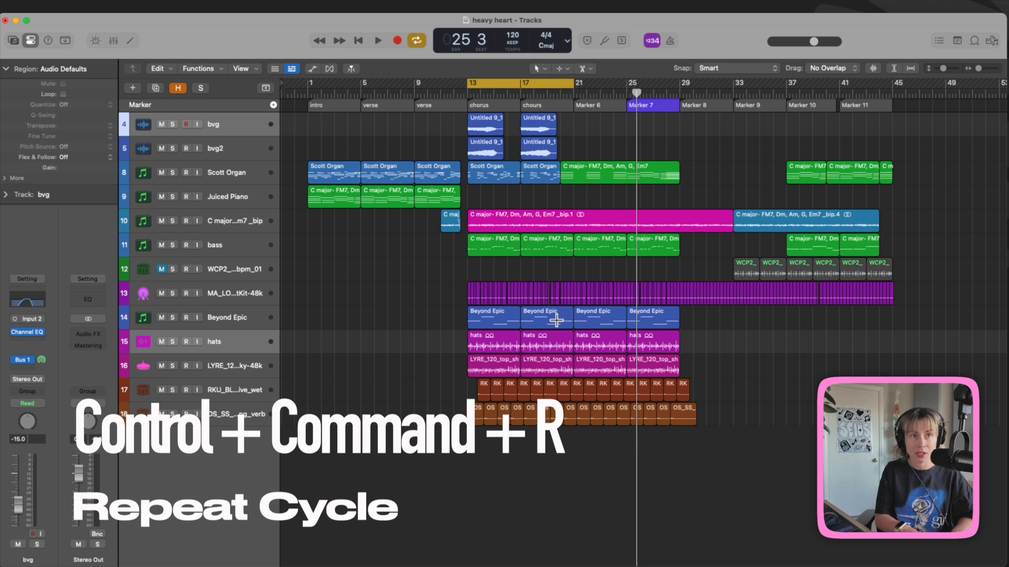
key("ctrl+super+r")
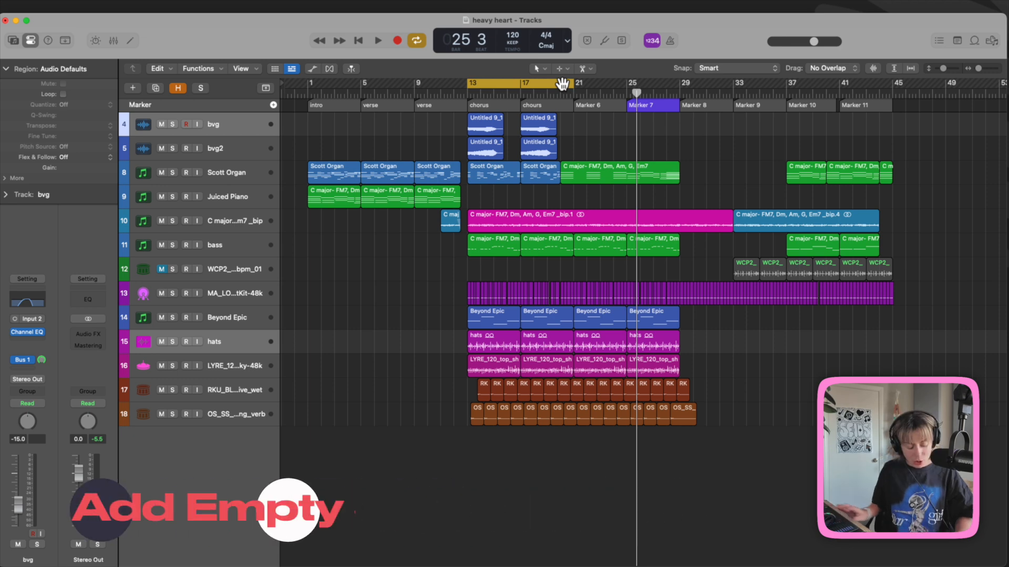
key("ctrl+super+z")
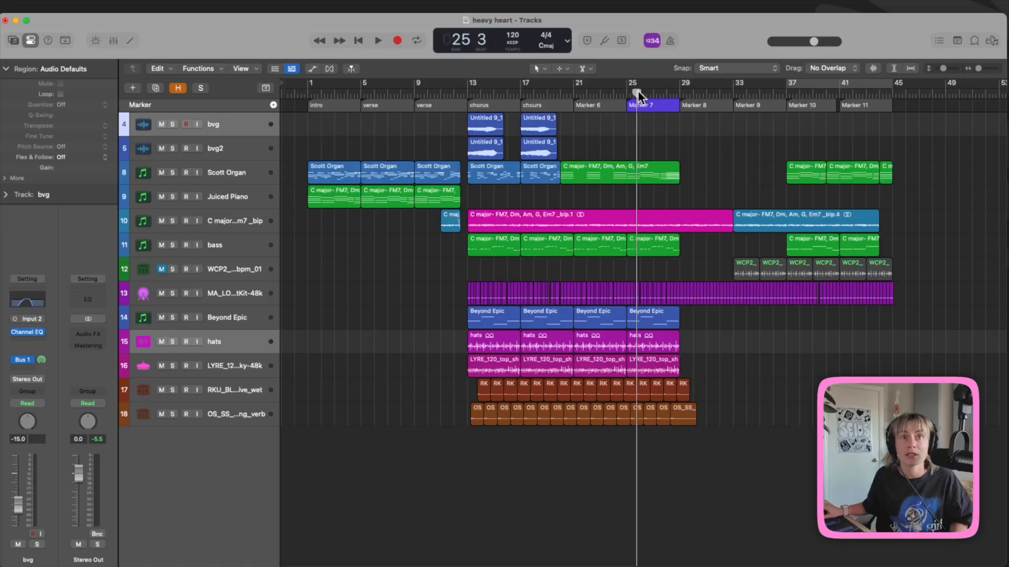
left_click_drag(735, 90, 787, 90)
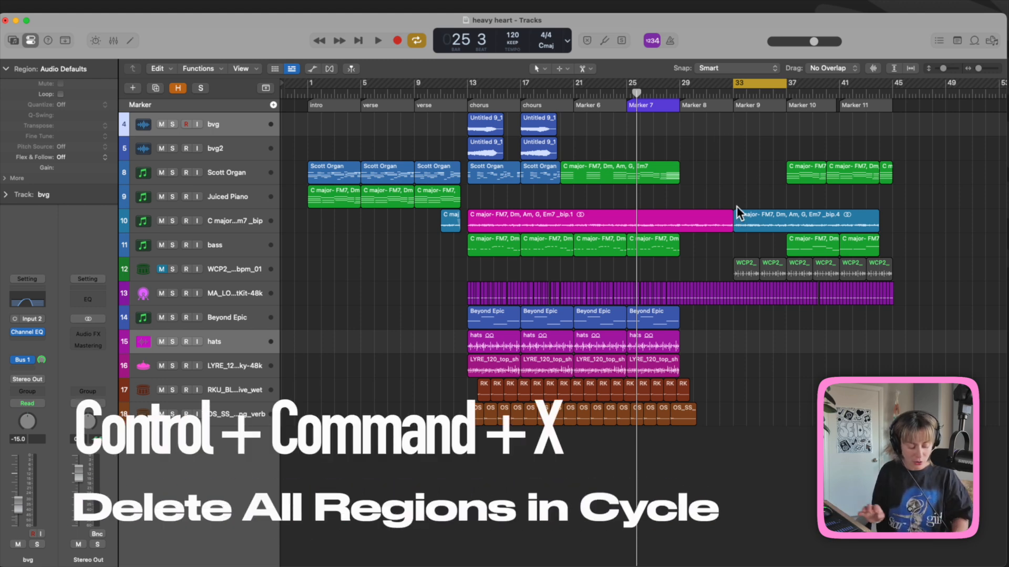
key("ctrl+super+x")
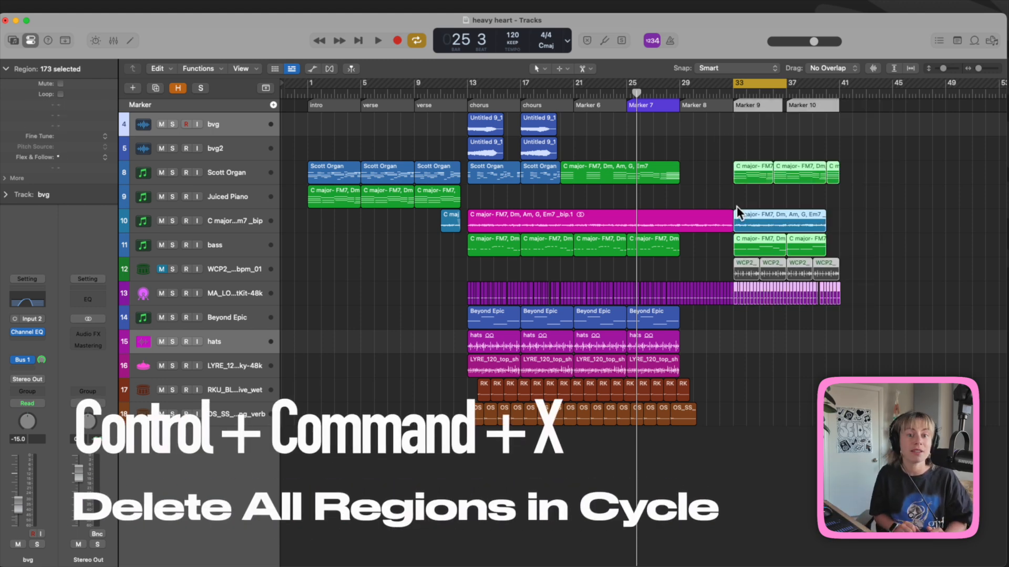
key("super+z")
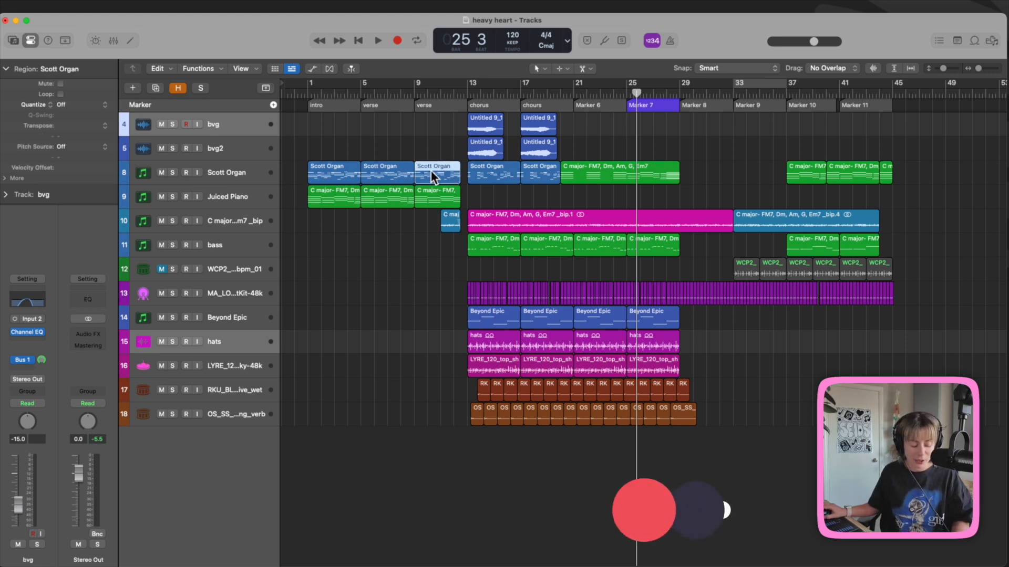
key("shift+f")
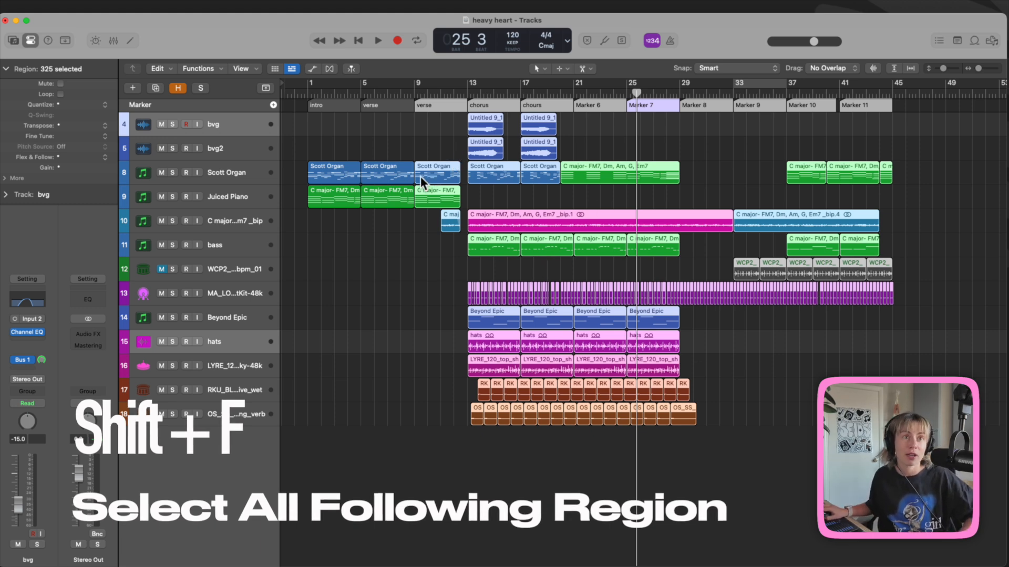
left_click_drag(420, 176, 487, 180)
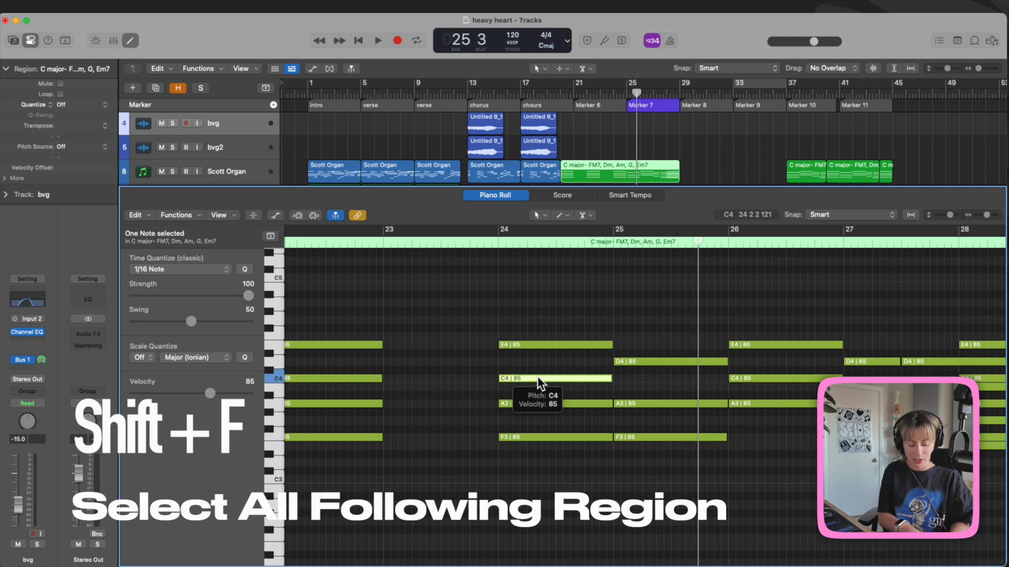
key("shift+f")
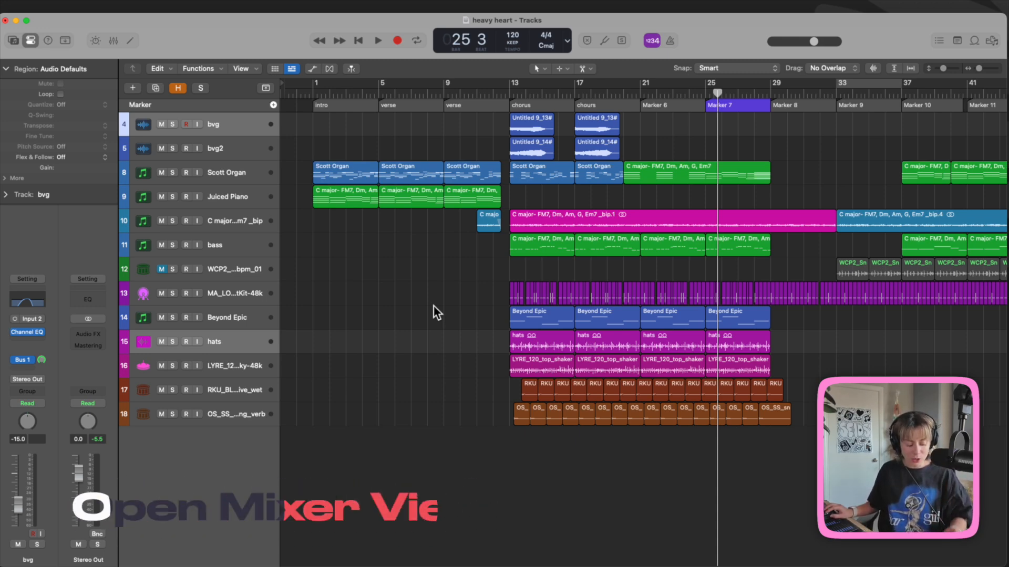
Step: Add the Master track to the track list as track 16 and show the automation lanes
key("super+2")
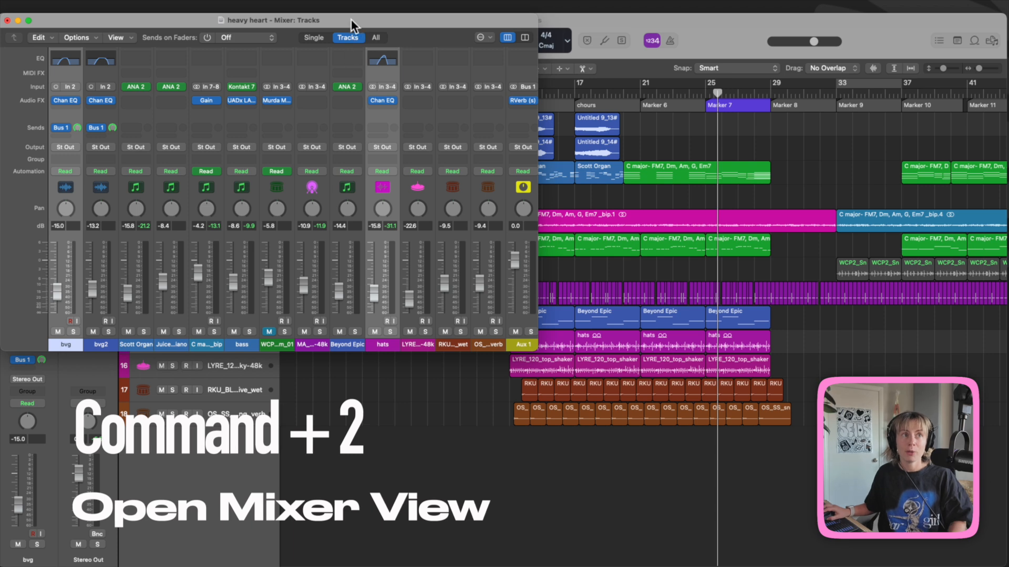
left_click_drag(351, 19, 475, 83)
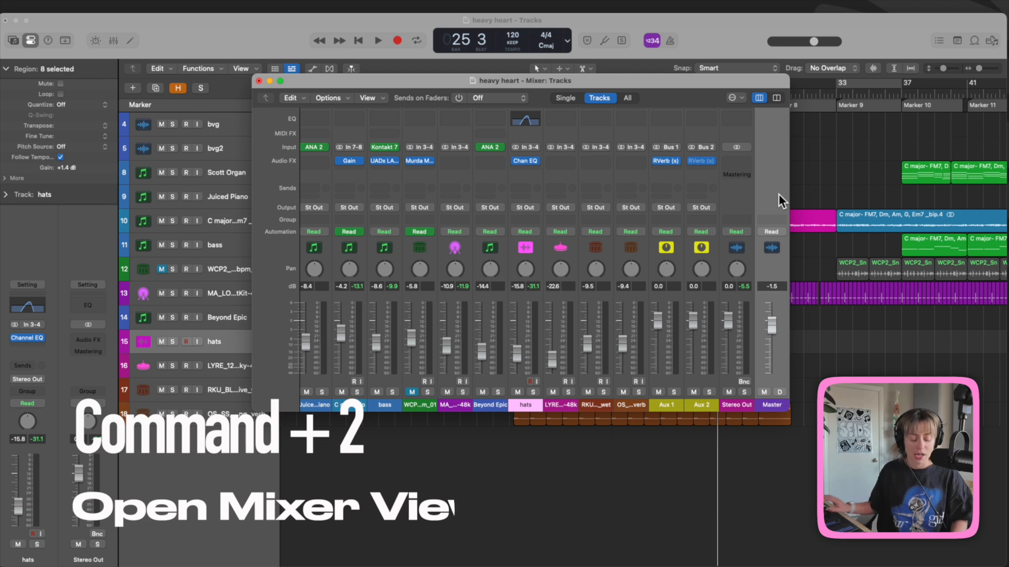
key("ctrl+t")
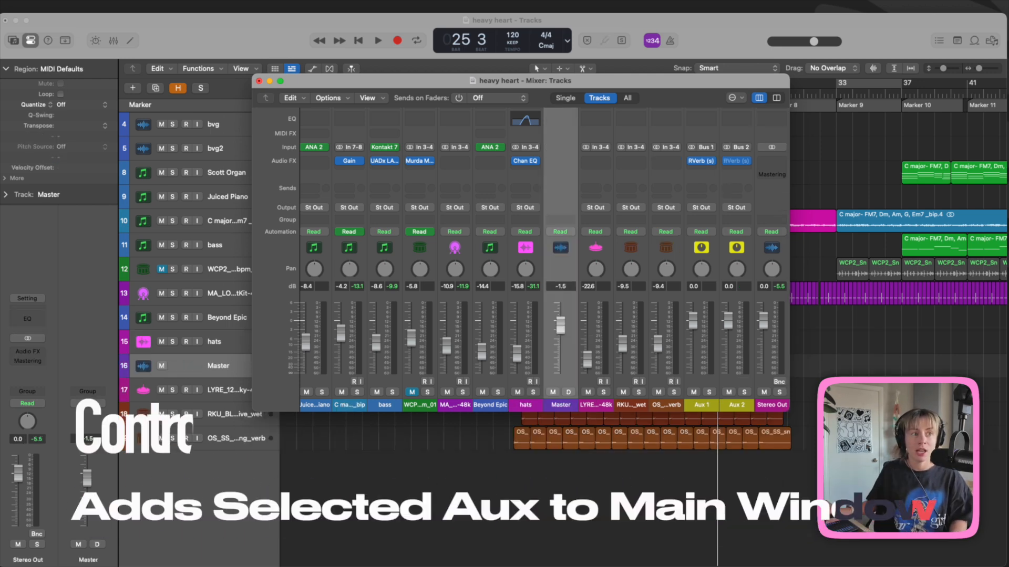
left_click(259, 80)
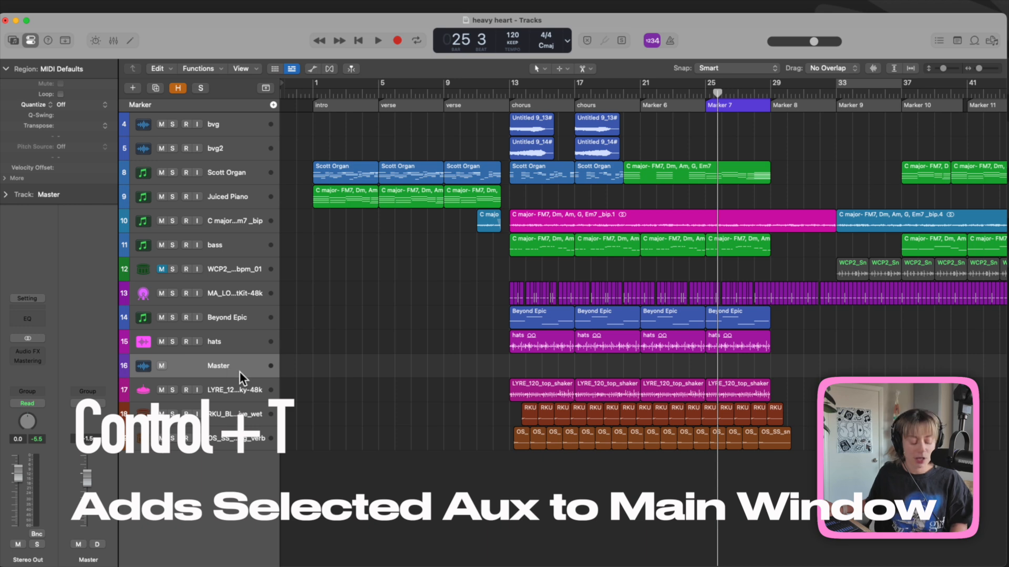
key("a")
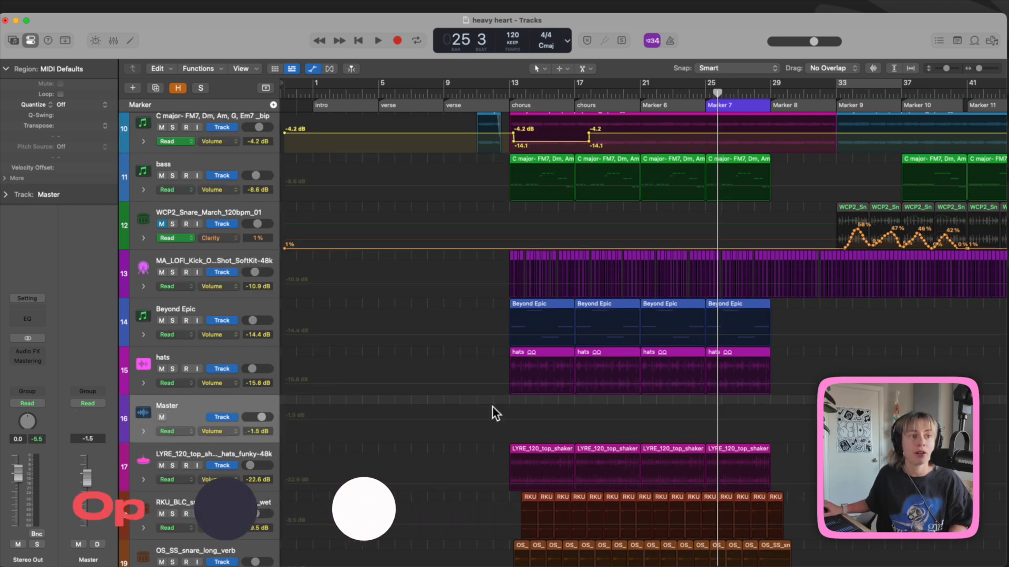
Step: Add a Master volume point, pull a later point down to -59.3 dB, and play back the fade
left_click(512, 419)
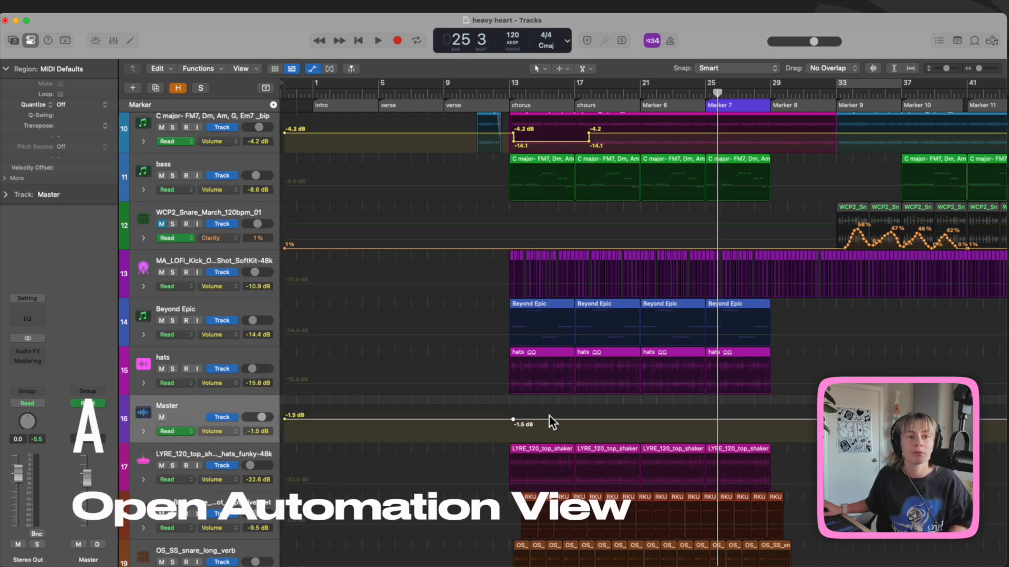
left_click_drag(775, 419, 775, 442)
key("space")
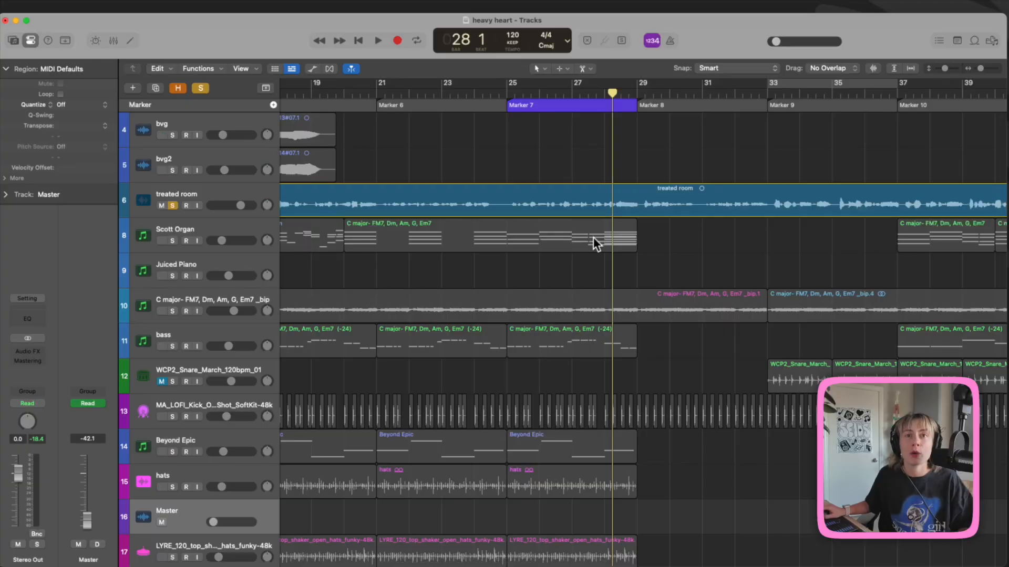
Step: Move the playhead back to around bar 25 and stop playback
scroll(695, 227, "down", 5)
scroll(468, 172, "up", 4)
scroll(473, 157, "left", 3)
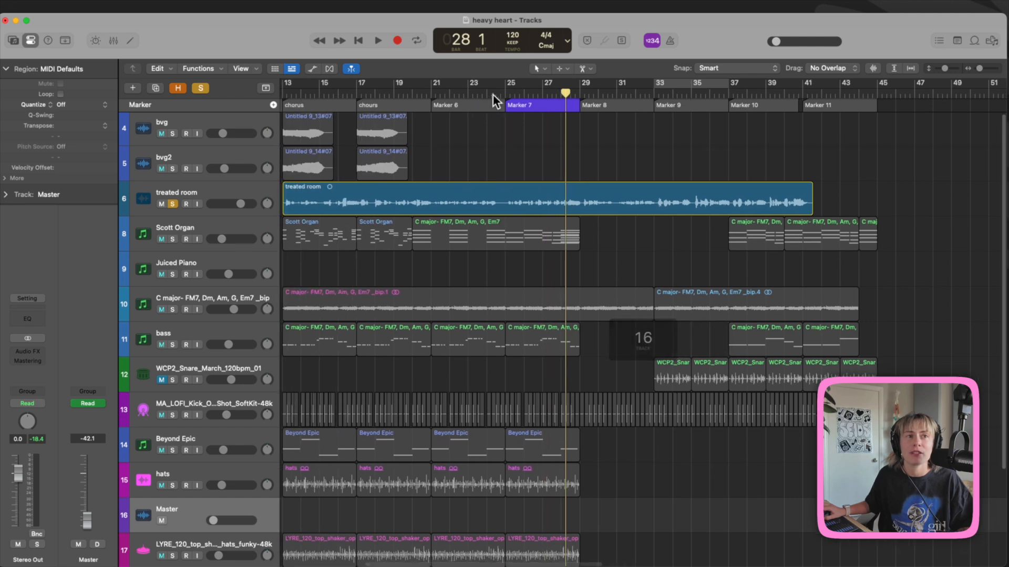
left_click(483, 93)
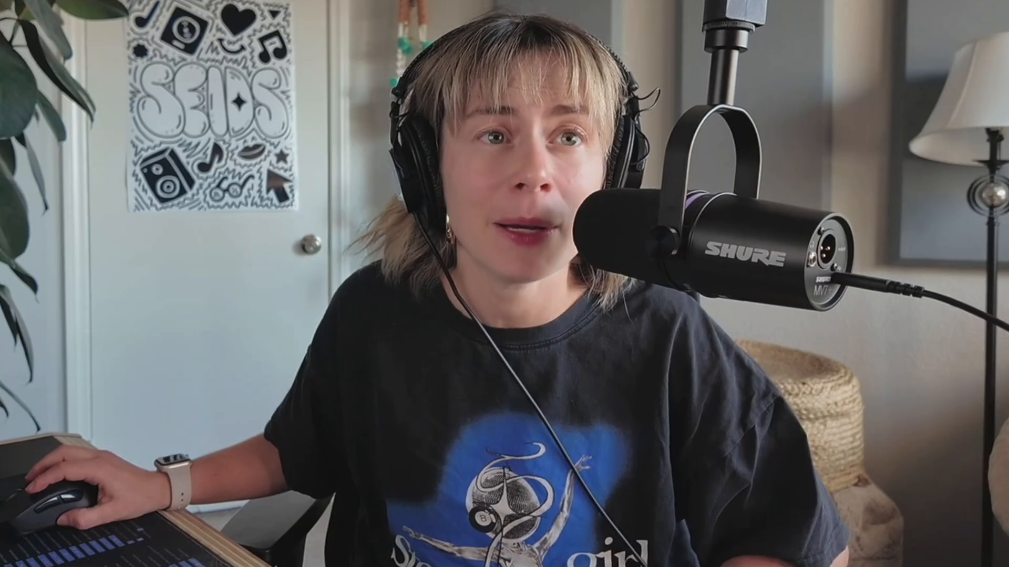
key("space")
Step: Remove silences from the treated room vocal at -28 dB threshold, then extend one region's end
left_click(507, 191)
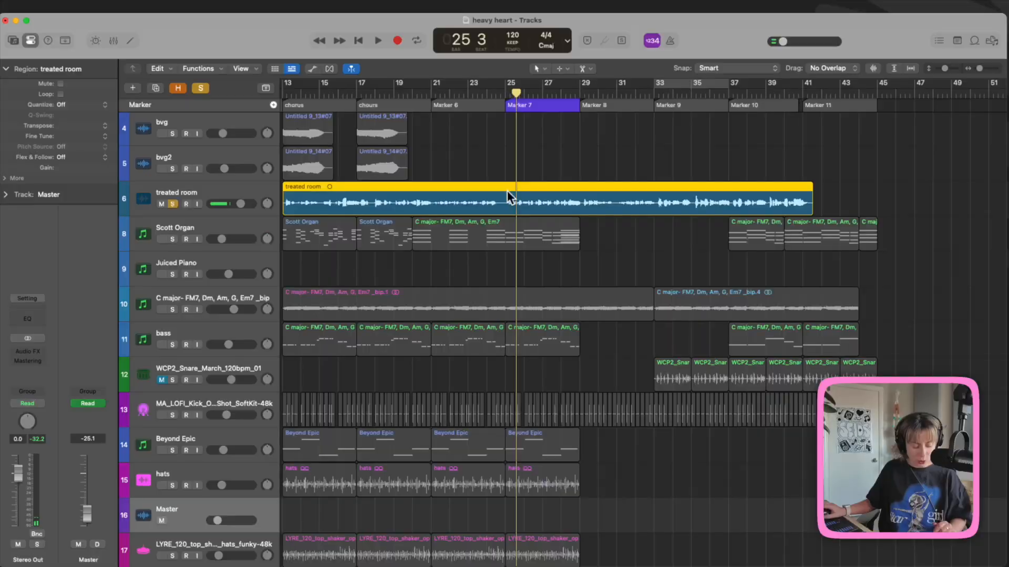
key("ctrl+x")
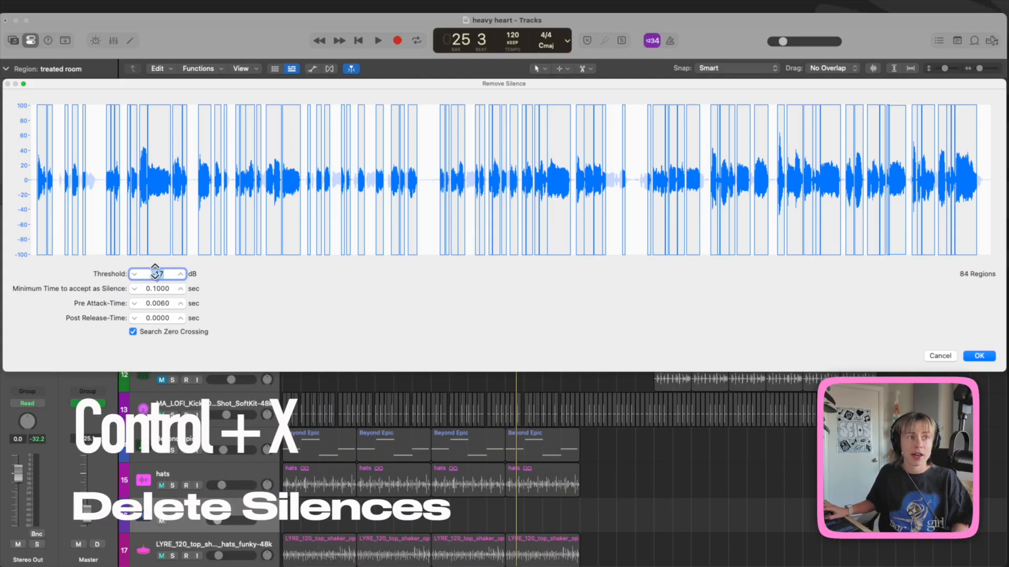
left_click(181, 274)
left_click(181, 274)
left_click(181, 274)
left_click(134, 275)
left_click(134, 274)
left_click(134, 274)
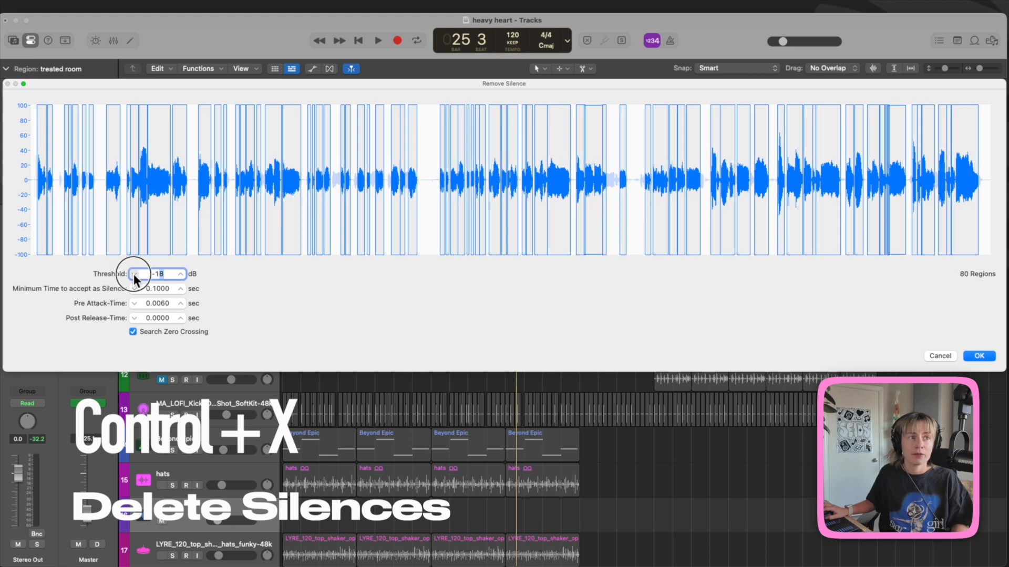
left_click(134, 274)
left_click(134, 275)
left_click(134, 274)
left_click(134, 274)
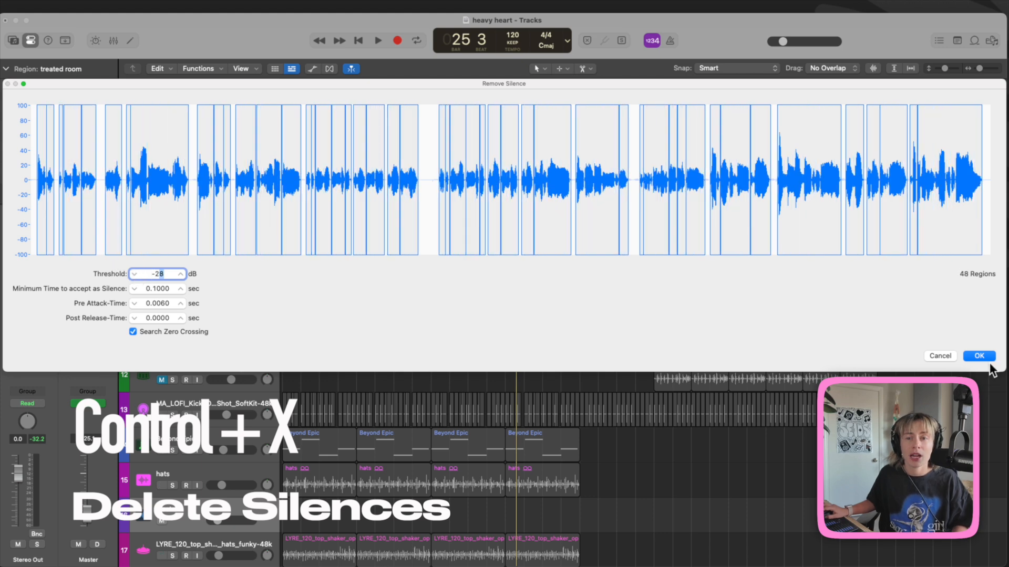
left_click(979, 356)
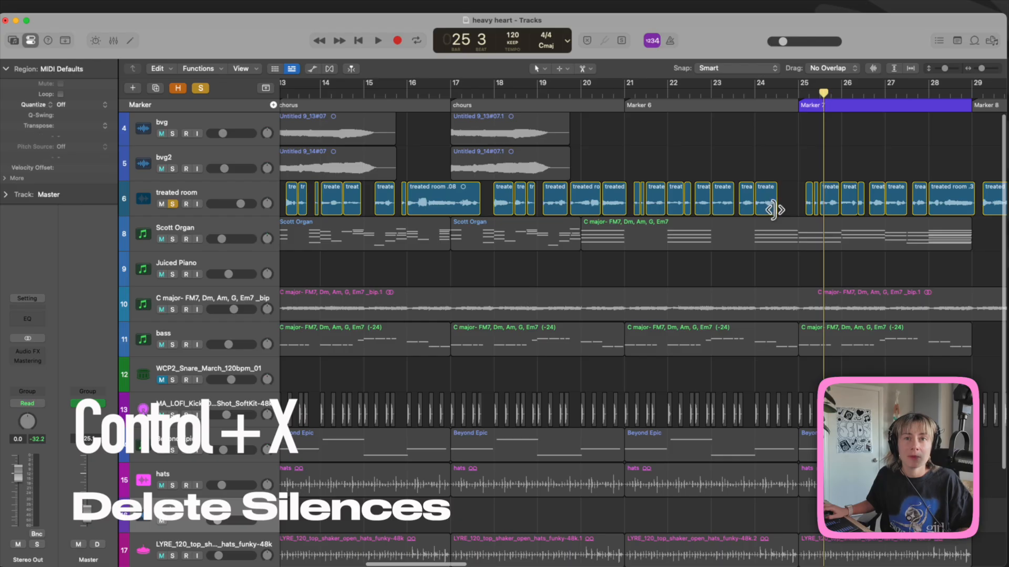
left_click_drag(773, 209, 760, 151)
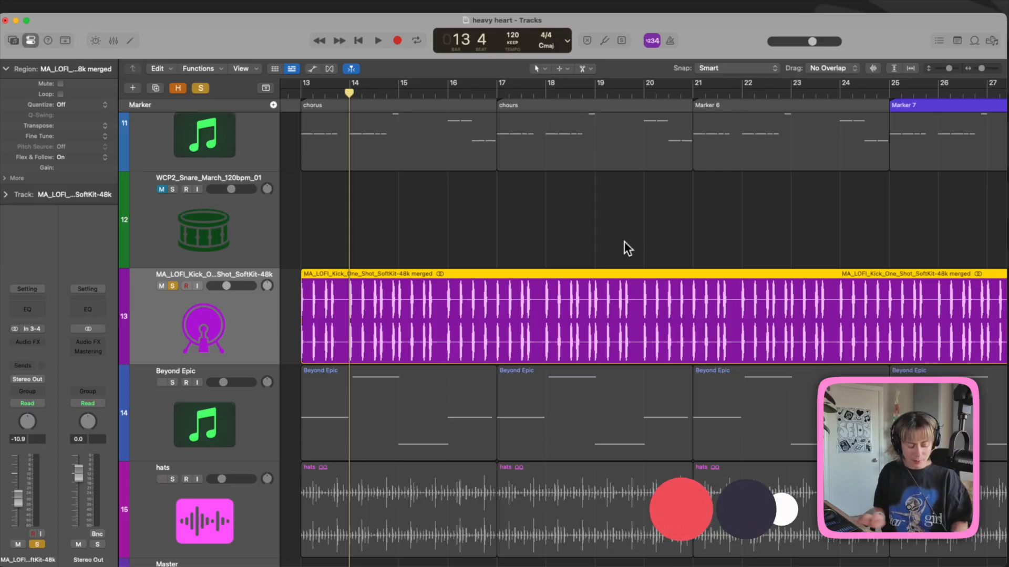
Step: Double the kick with Acoustic Kick C1 16, after auditioning Acoustic Kick C1 6 and C1 19
key("y")
key("ctrl+d")
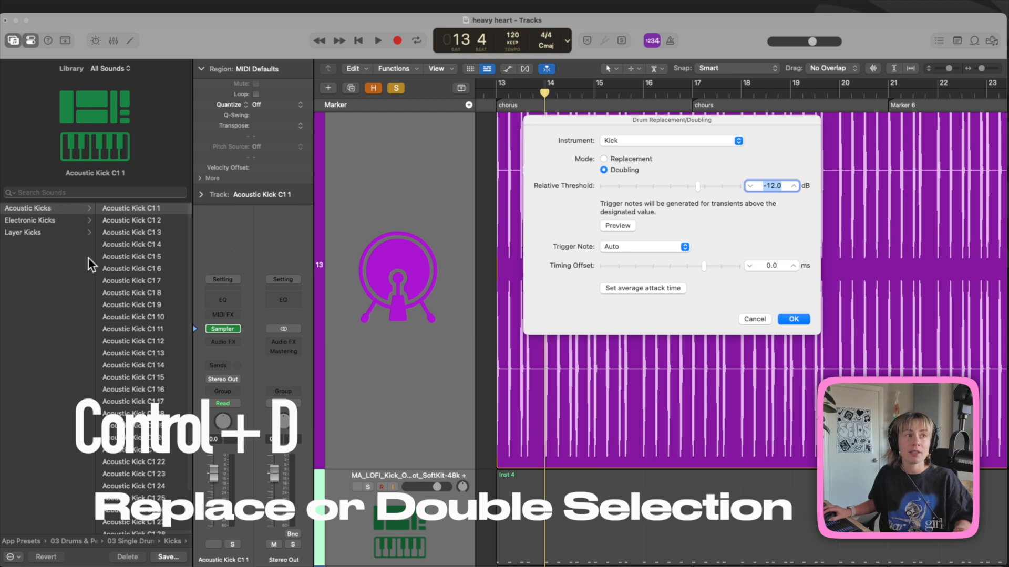
left_click(130, 268)
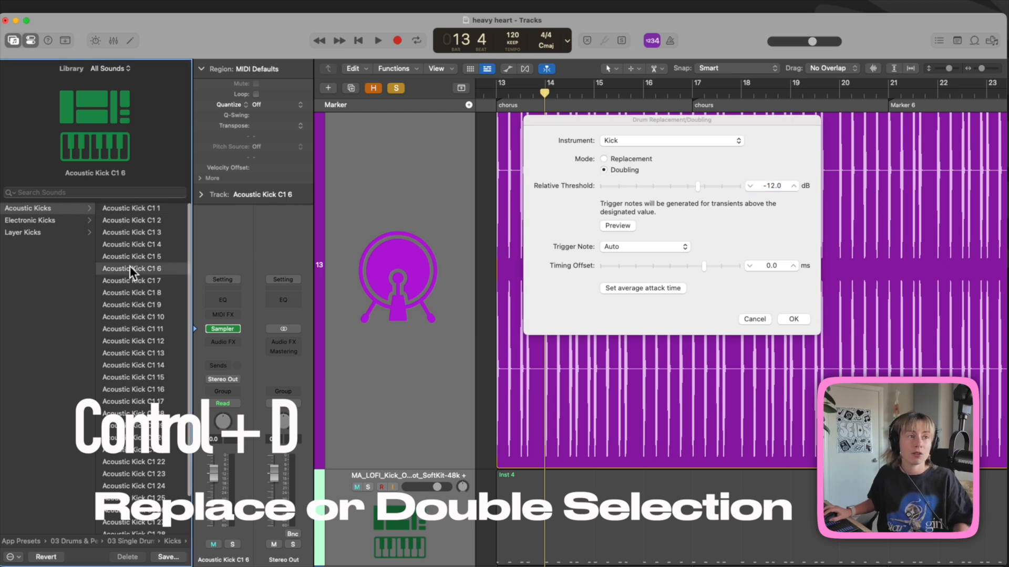
key("space")
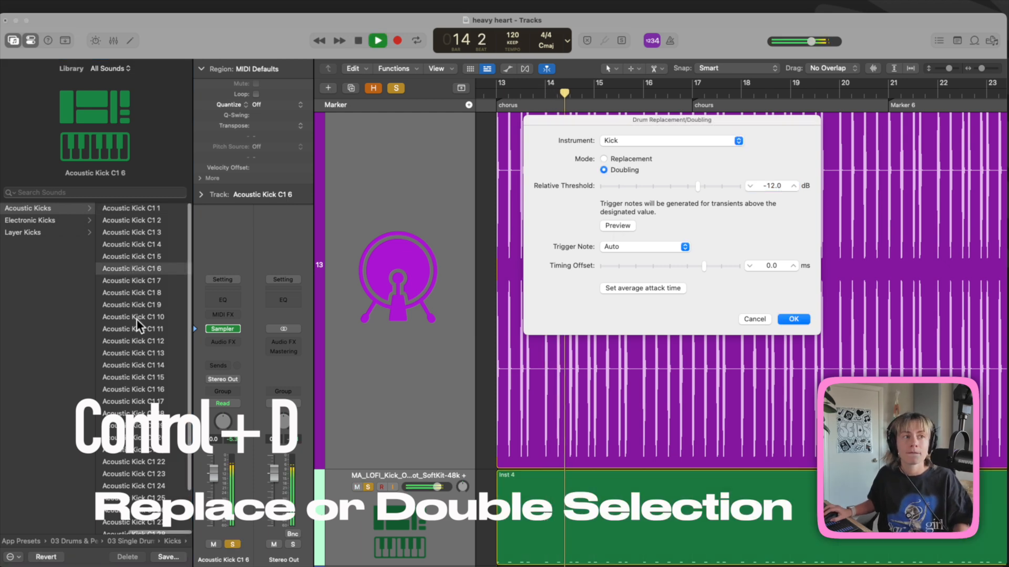
scroll(401, 423, "down", 2)
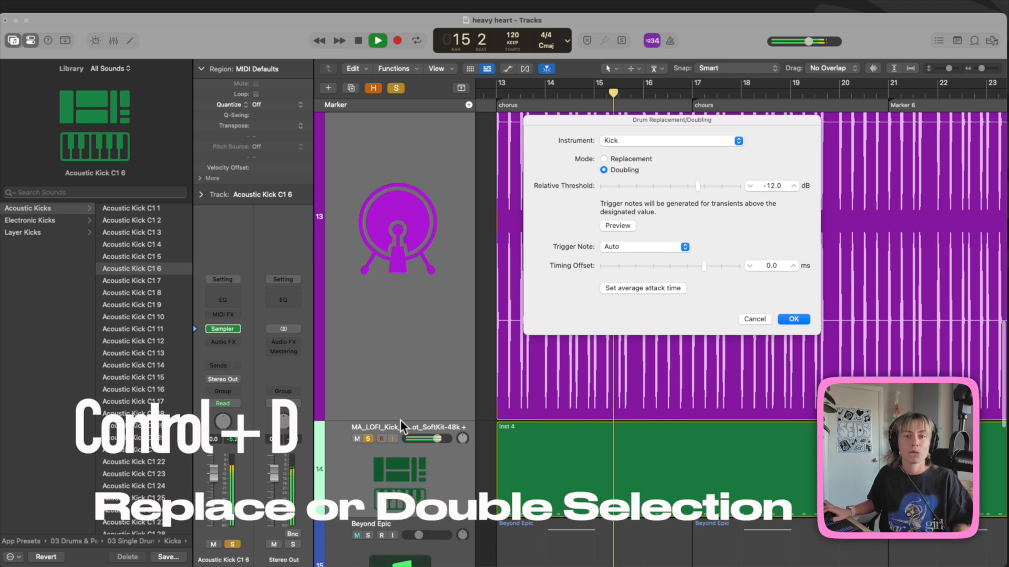
left_click(126, 426)
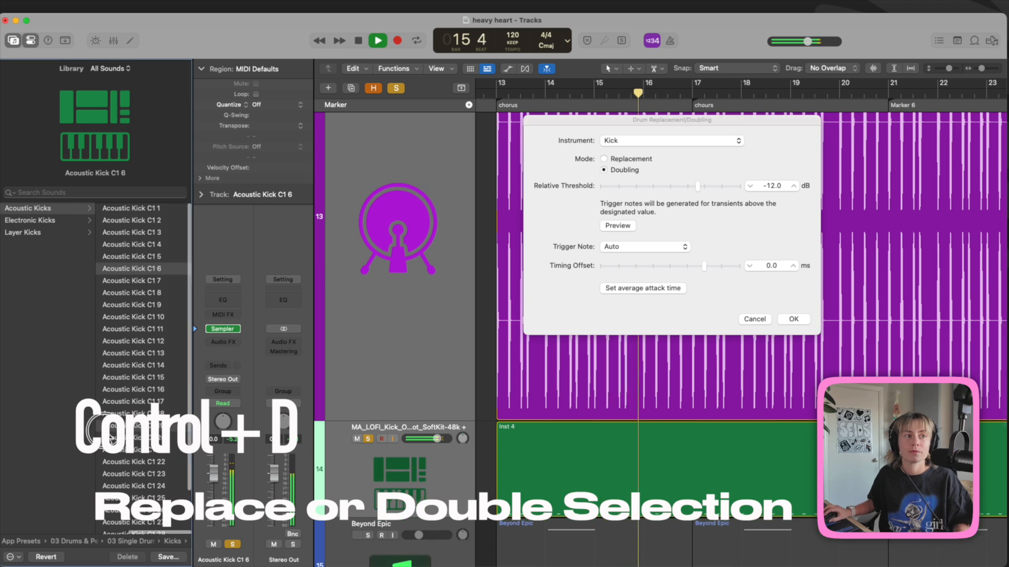
left_click(118, 391)
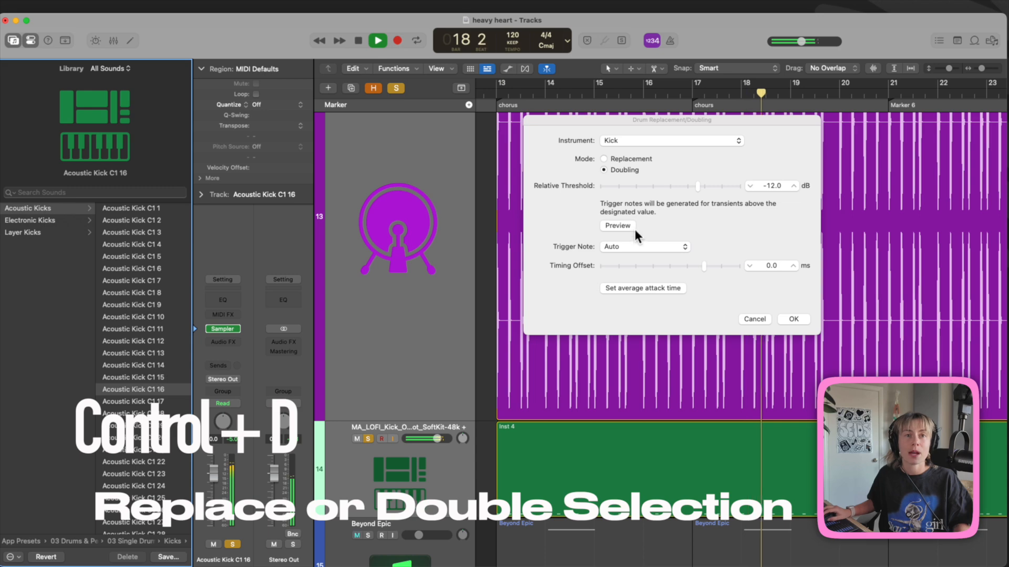
left_click(804, 317)
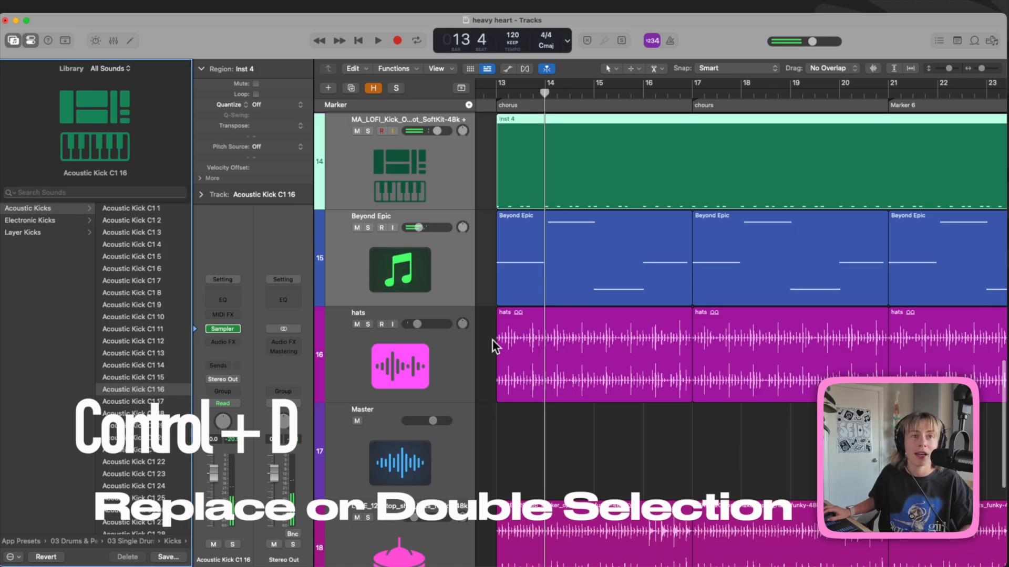
Step: Solo kick tracks 13 and 14, play them, and toggle the doubled kick's solo off and on
scroll(521, 286, "up", 3)
scroll(521, 286, "up", 2)
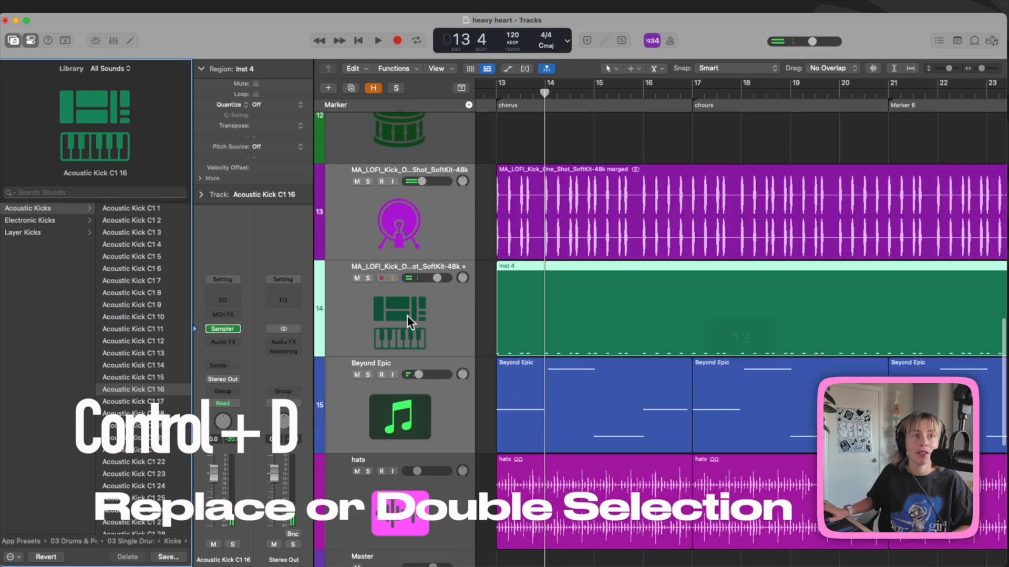
left_click(445, 329)
scroll(663, 367, "left", 3)
left_click(573, 329)
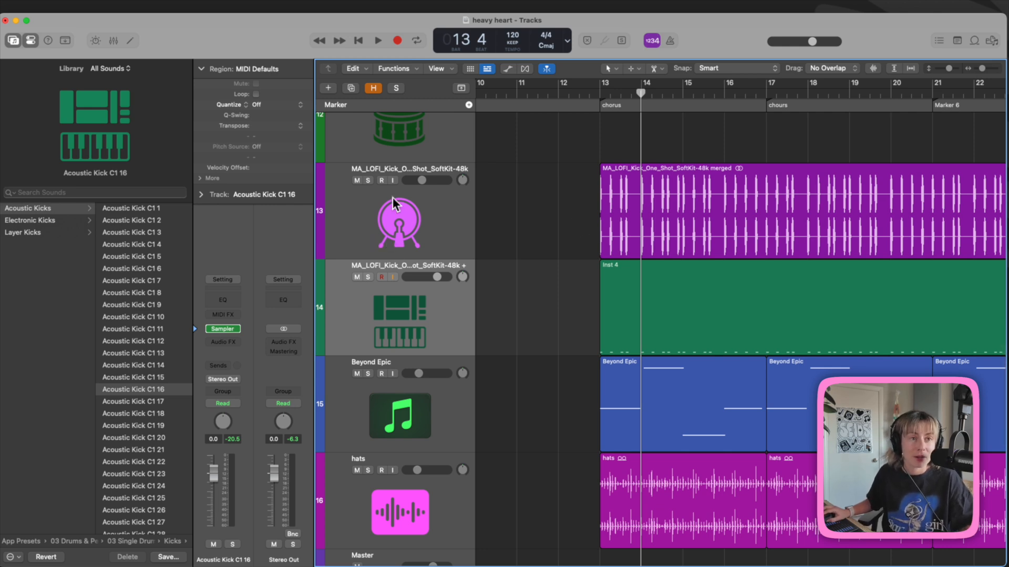
key("s")
key("space")
left_click(368, 277)
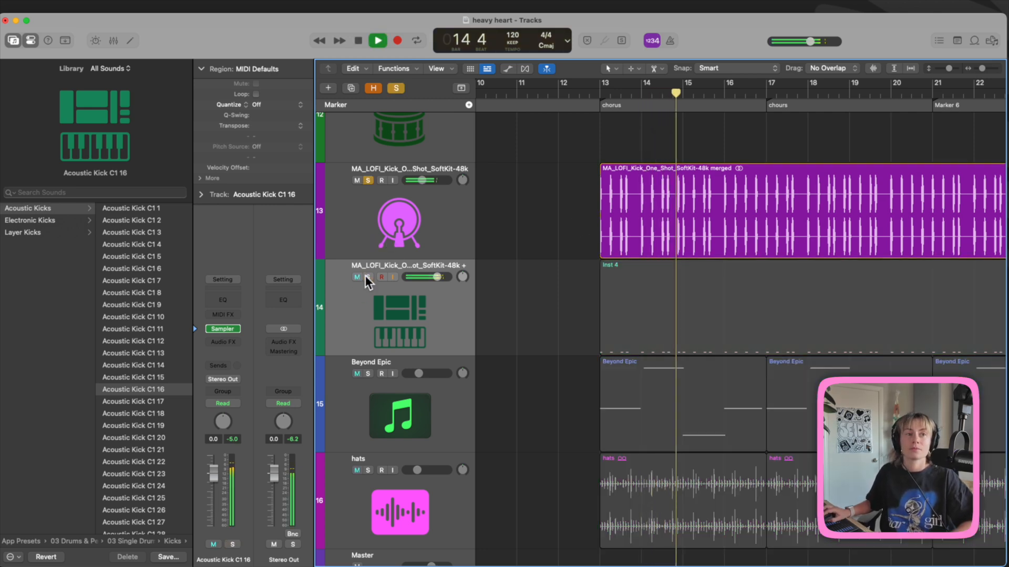
left_click(366, 276)
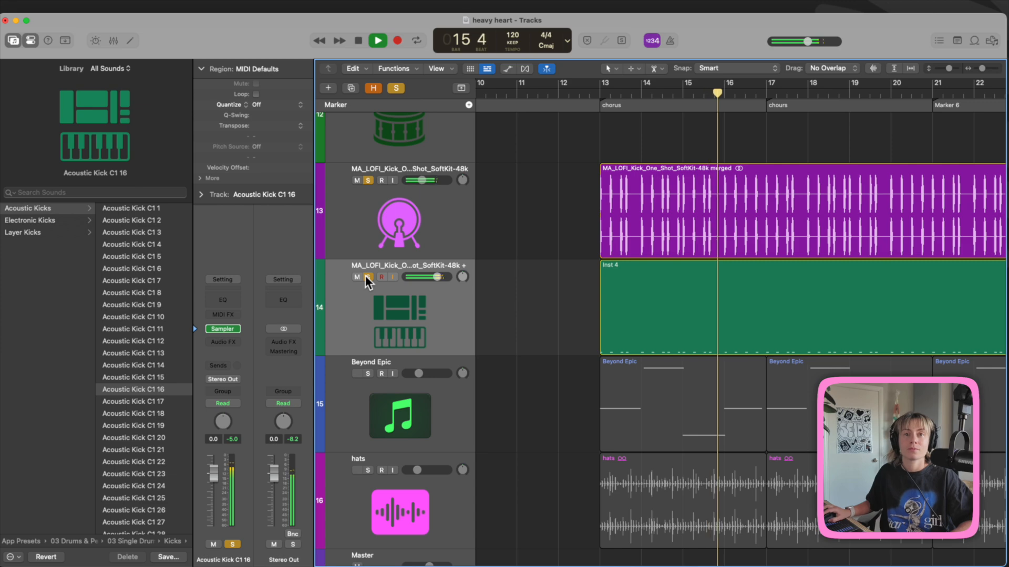